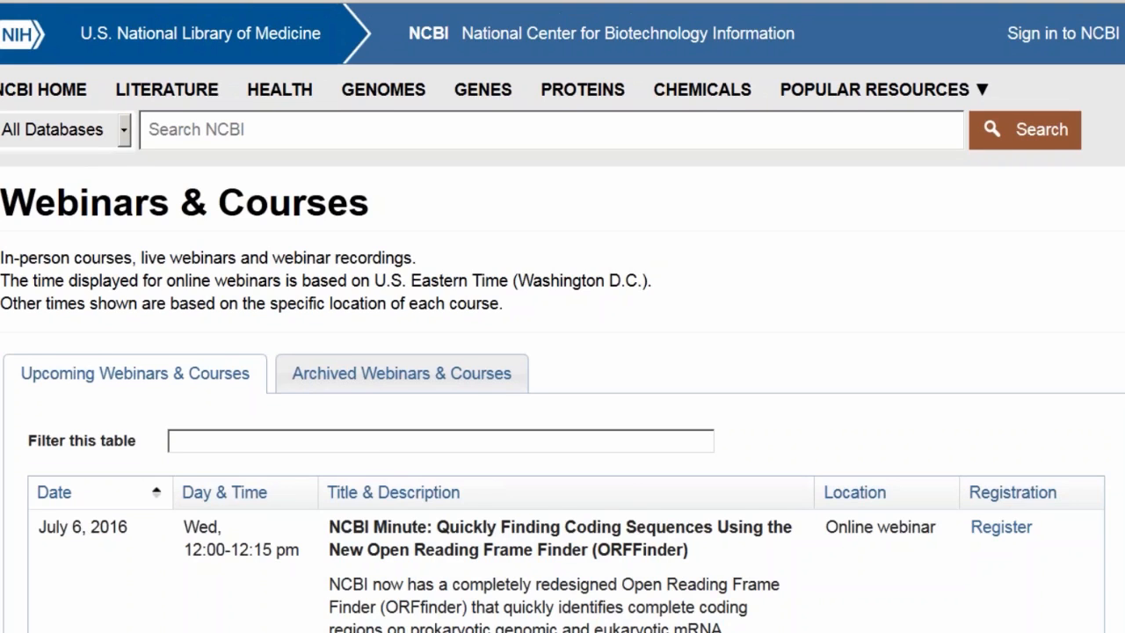
# Step: Look over the webinars and courses listing, including the archived ones, and switch to the ORFfinder page
pyautogui.scroll(-3, 21, 344)
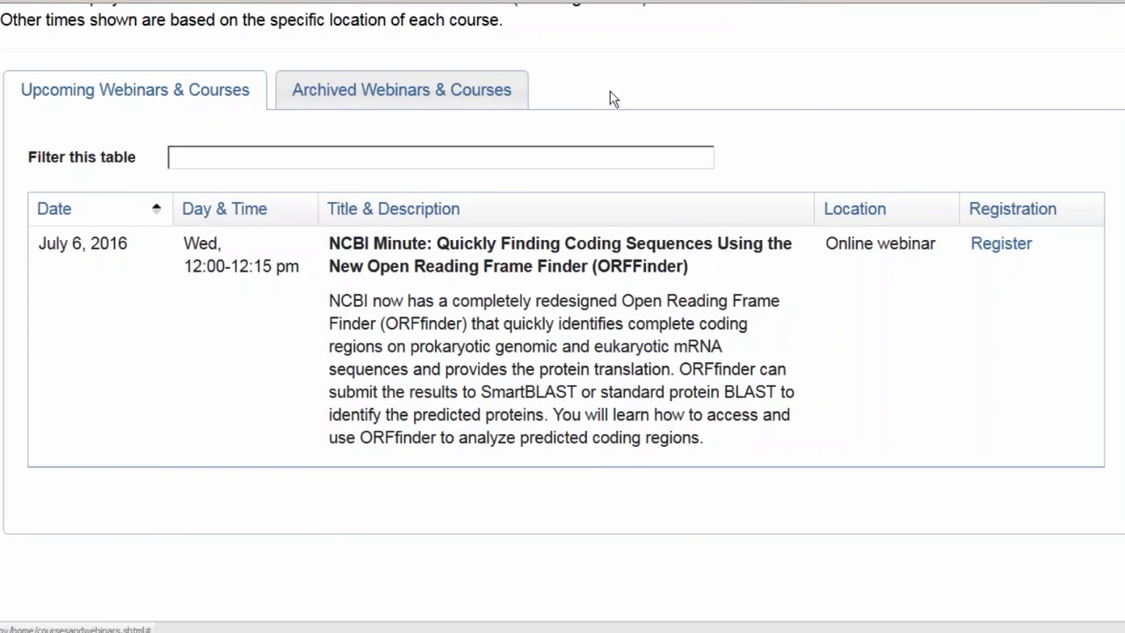
pyautogui.click(442, 106)
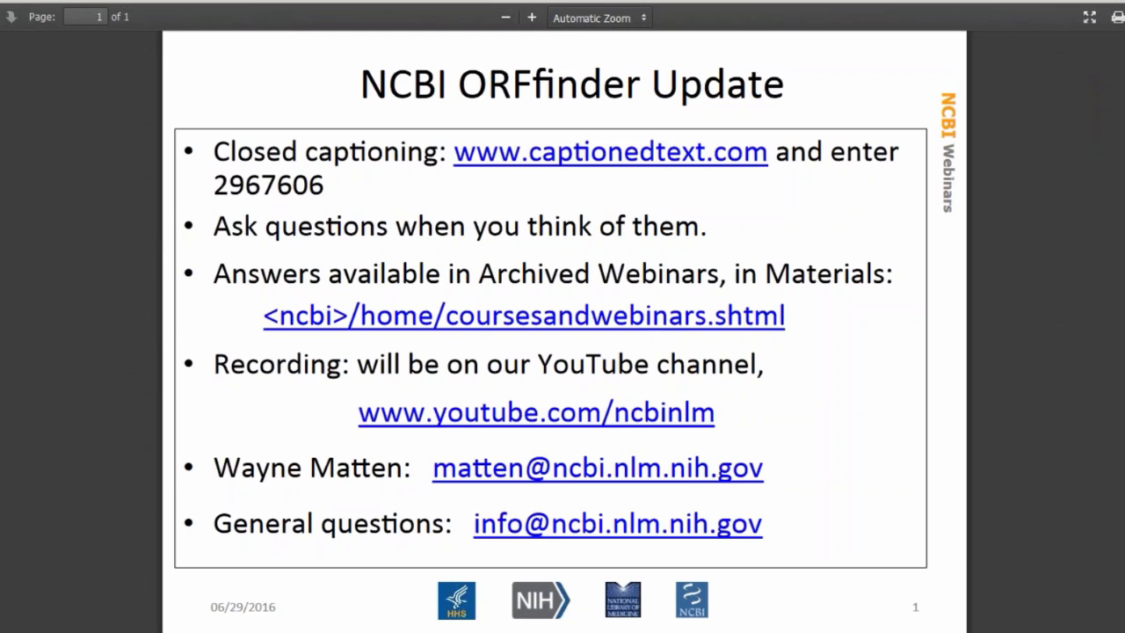
pyautogui.click(380, 16)
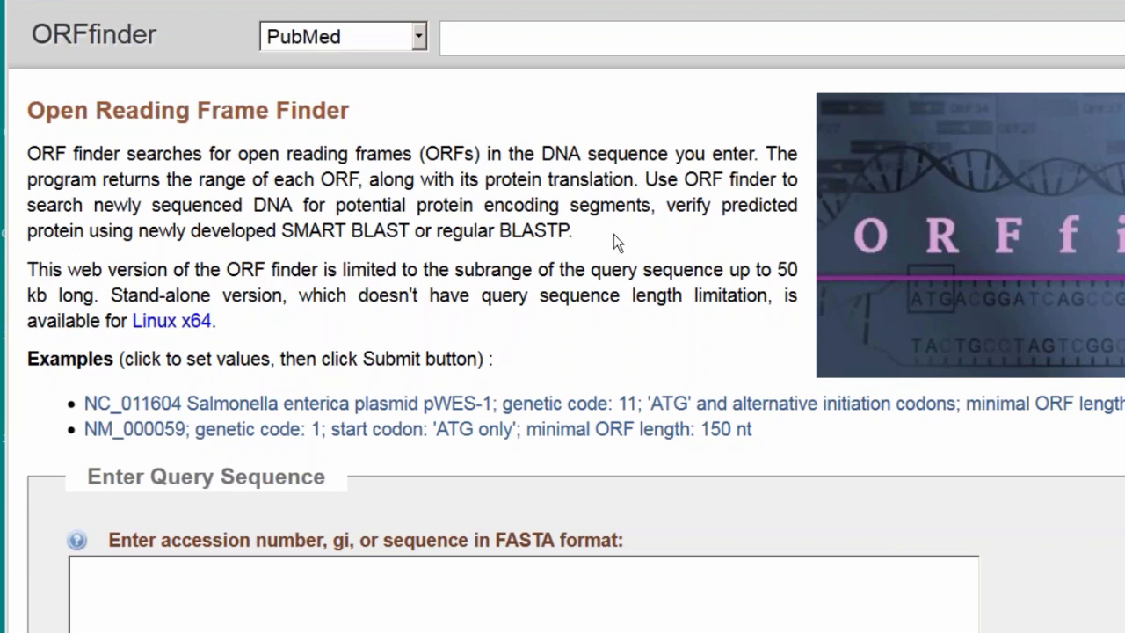
# Step: Enter the accession NZ_LT158599 as the ORFfinder query sequence
pyautogui.click(143, 432)
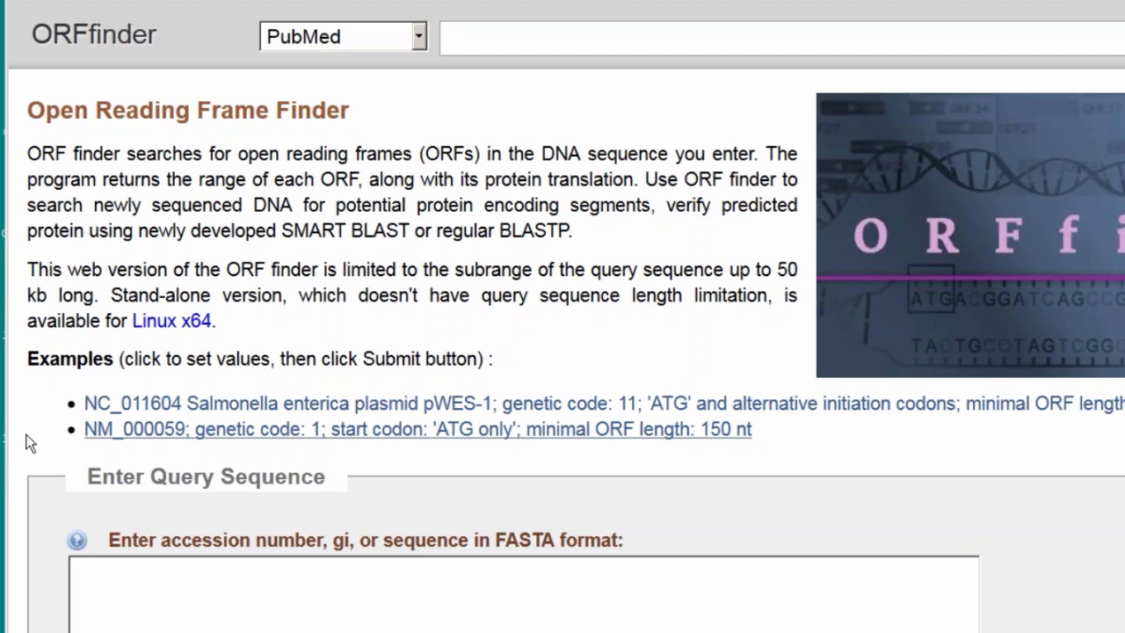
pyautogui.scroll(-5, 26, 440)
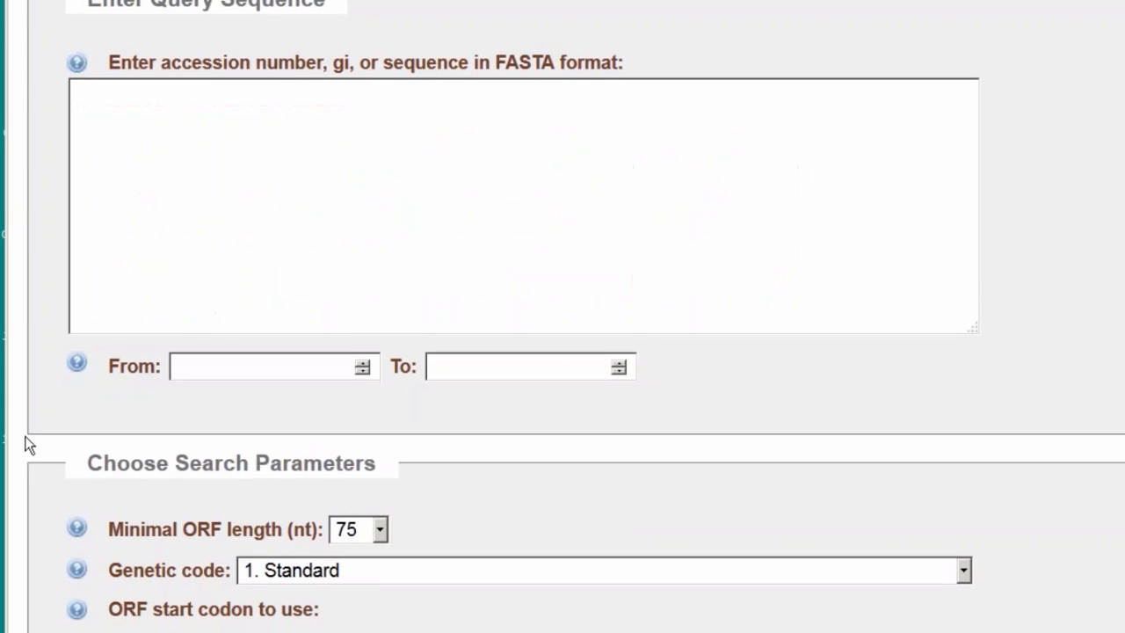
pyautogui.rightClick(235, 141)
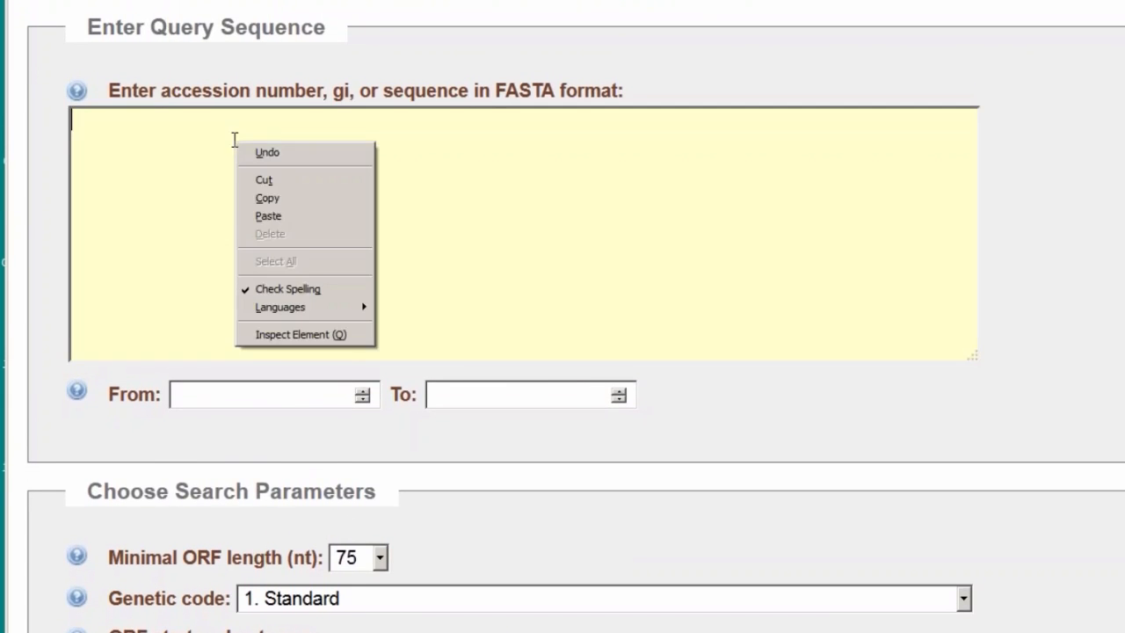
pyautogui.click(288, 201)
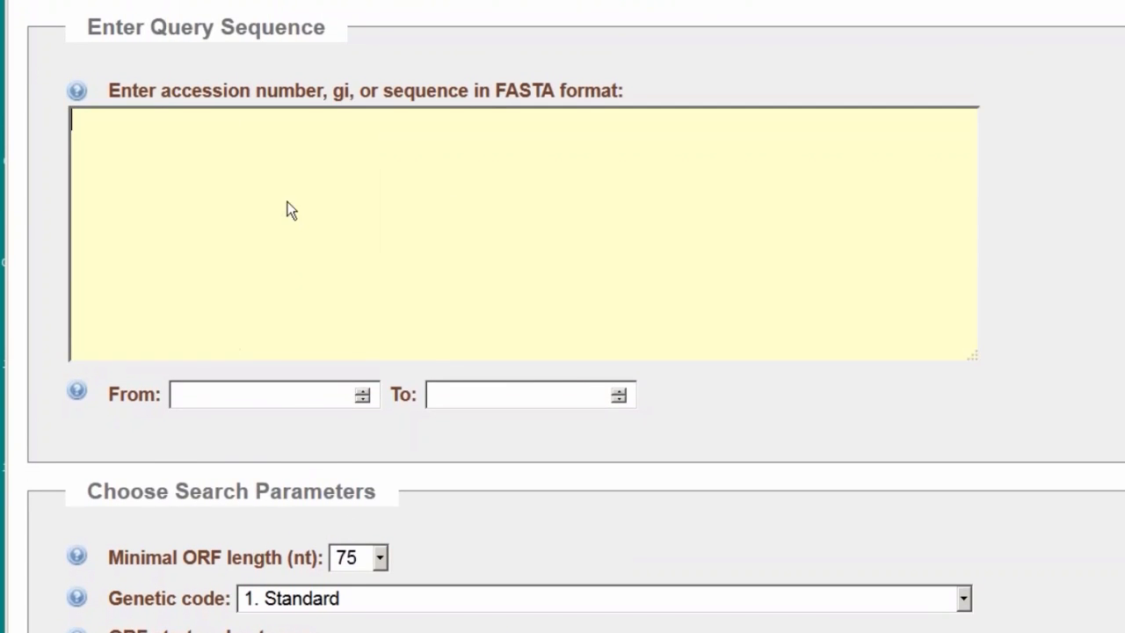
pyautogui.rightClick(290, 155)
pyautogui.click(321, 231)
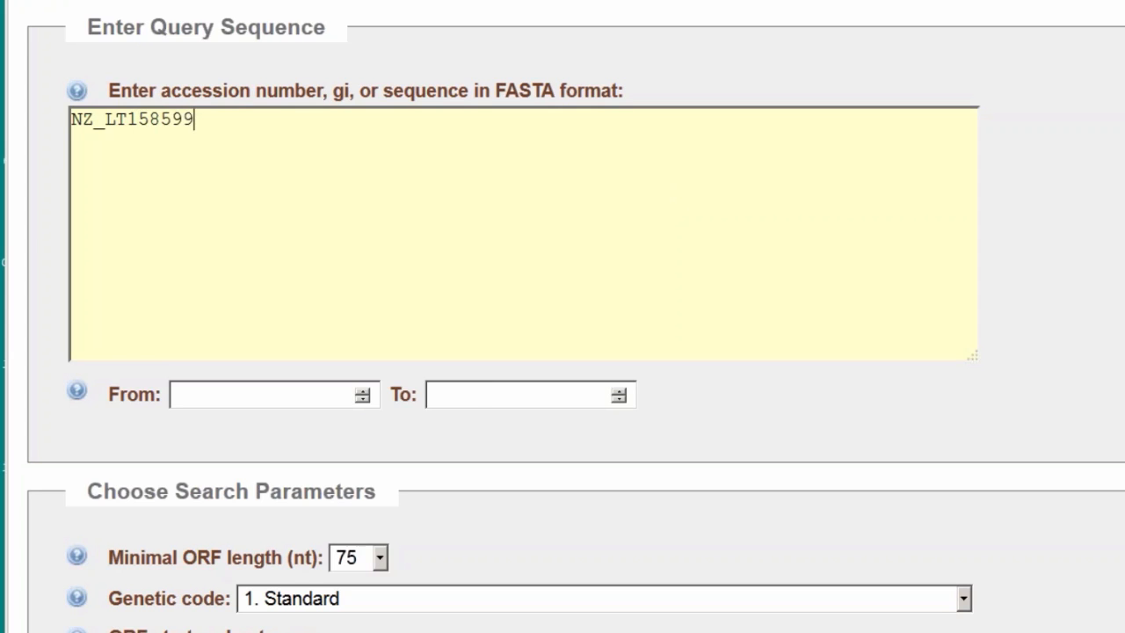
# Step: Set the minimal ORF length to 300 nt and the genetic code to "11. Bacterial, Archaeal and Plant Plastid"
pyautogui.scroll(-3, 562, 316)
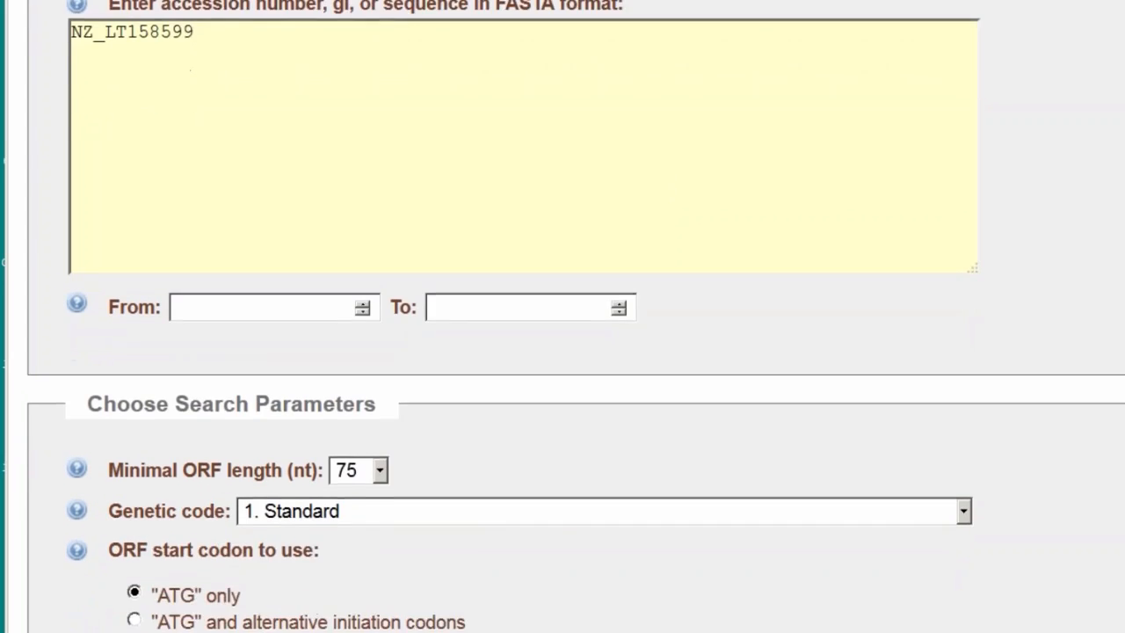
pyautogui.scroll(-2, 562, 316)
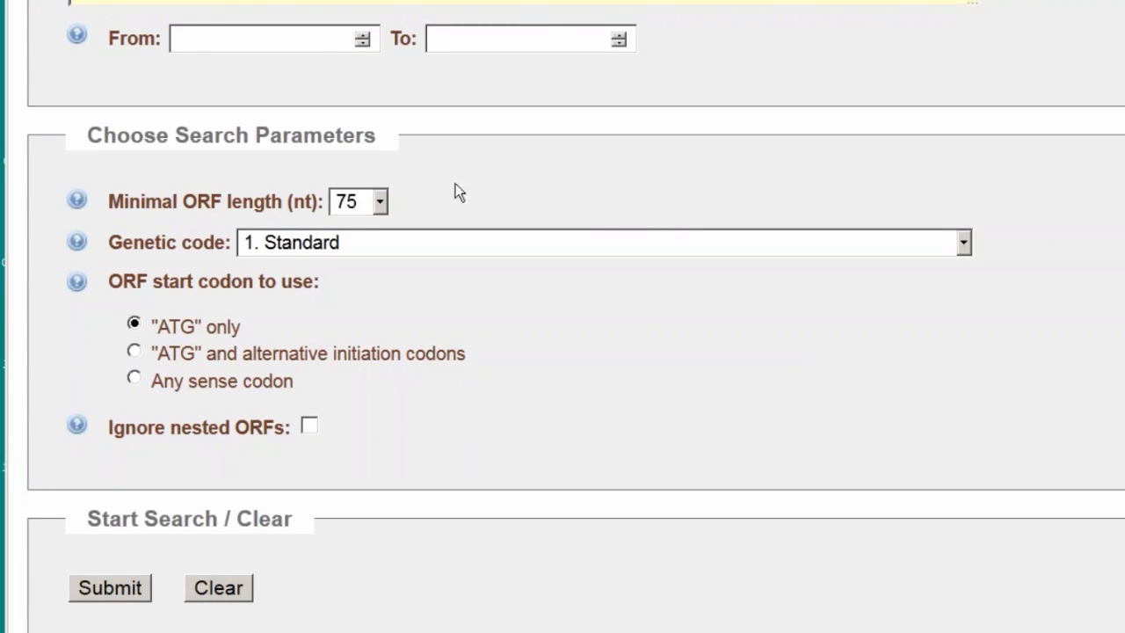
pyautogui.click(380, 202)
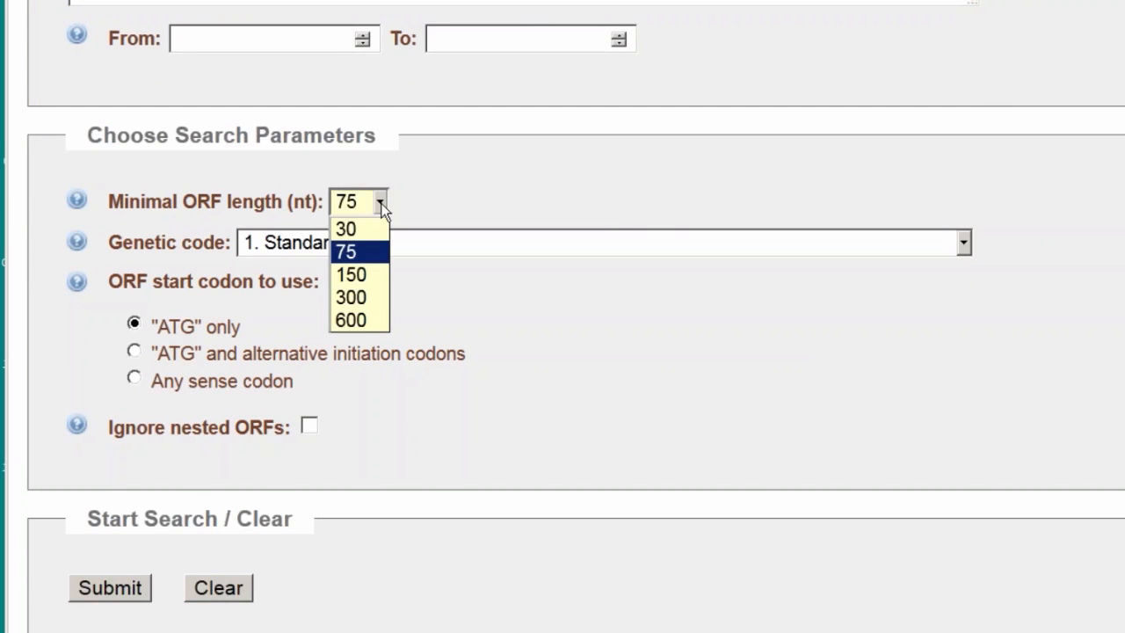
pyautogui.click(381, 301)
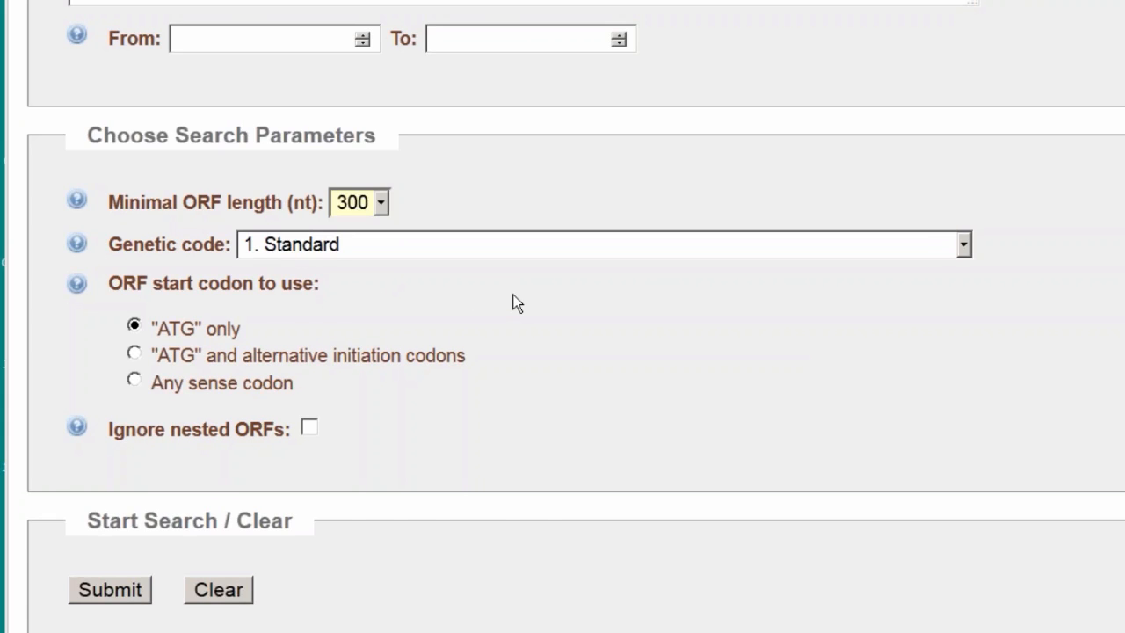
pyautogui.click(505, 243)
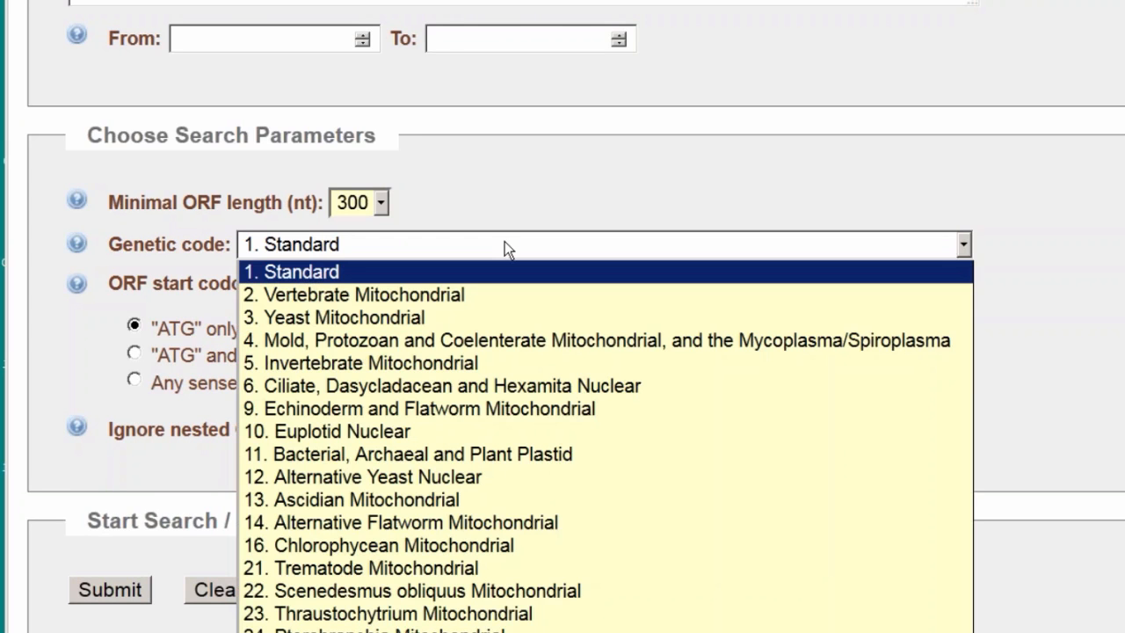
pyautogui.click(579, 457)
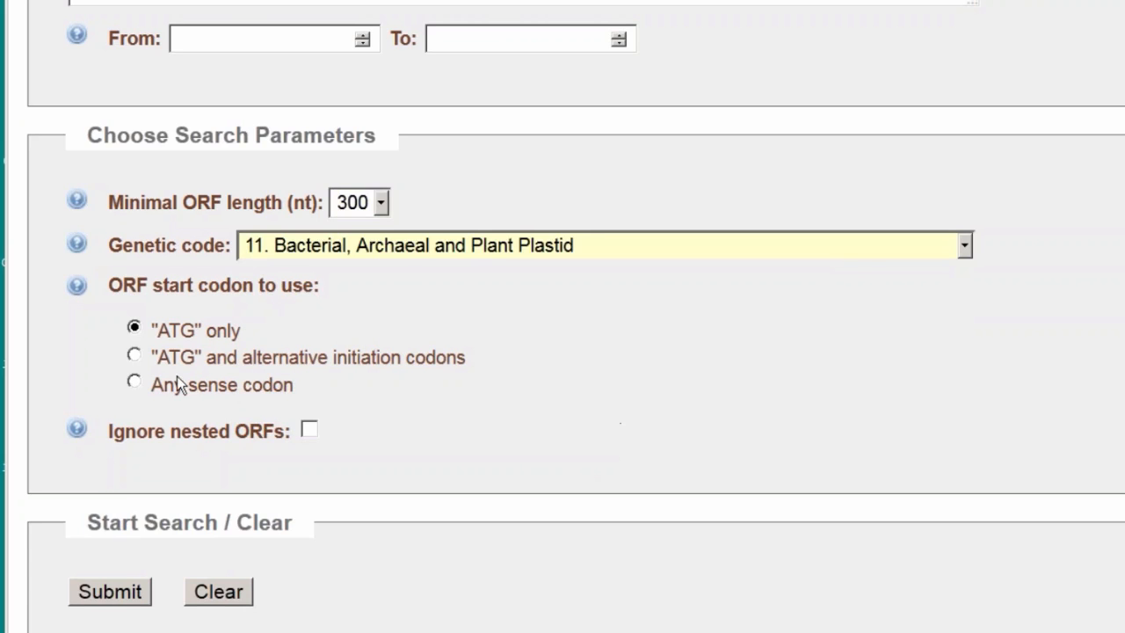
# Step: Submit the search using "ATG" and alternative initiation codons as start codons, with nested ORFs ignored
pyautogui.click(134, 355)
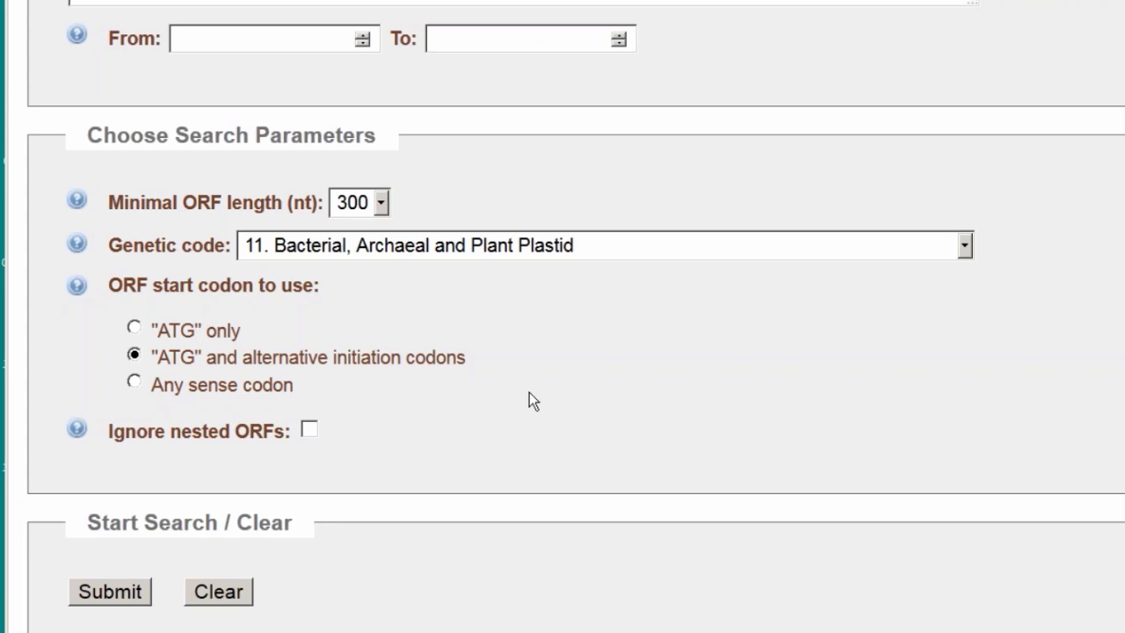
pyautogui.click(308, 431)
pyautogui.click(116, 601)
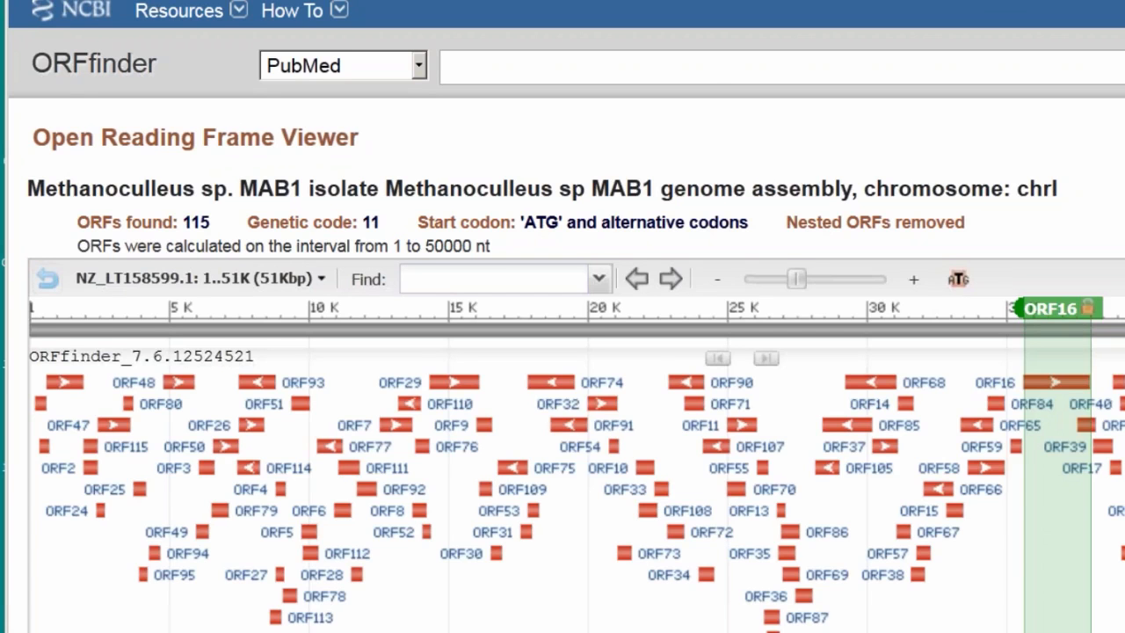
# Step: Examine the graphical map of predicted ORFs across the searched interval and the sequence tools the viewer offers
pyautogui.scroll(-2, 562, 351)
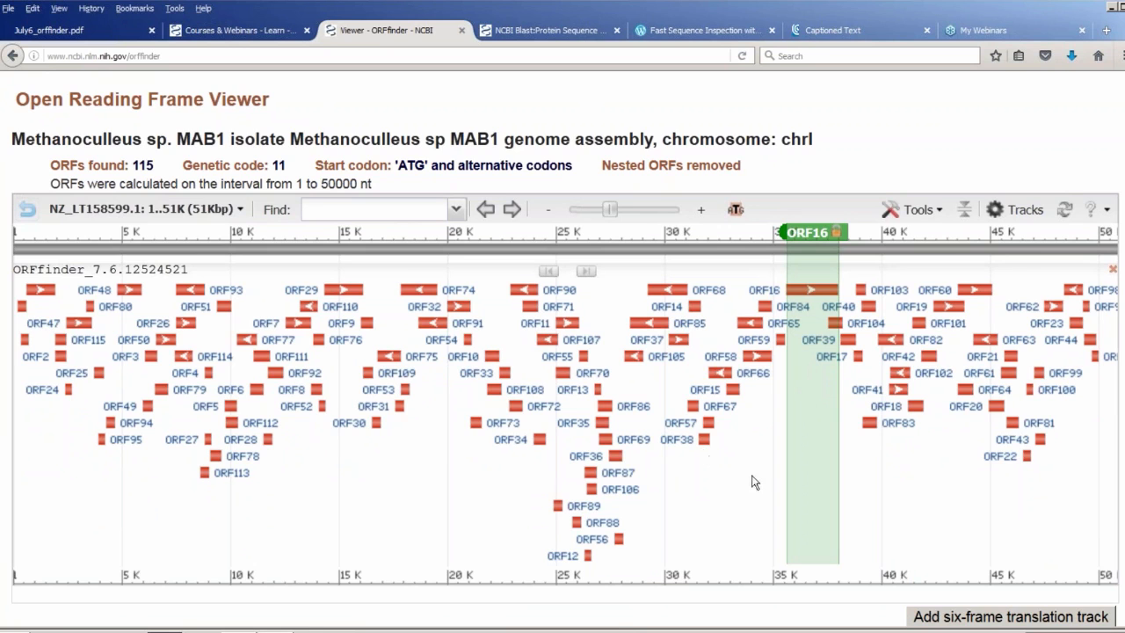
pyautogui.moveTo(720, 483); pyautogui.dragTo(354, 502)
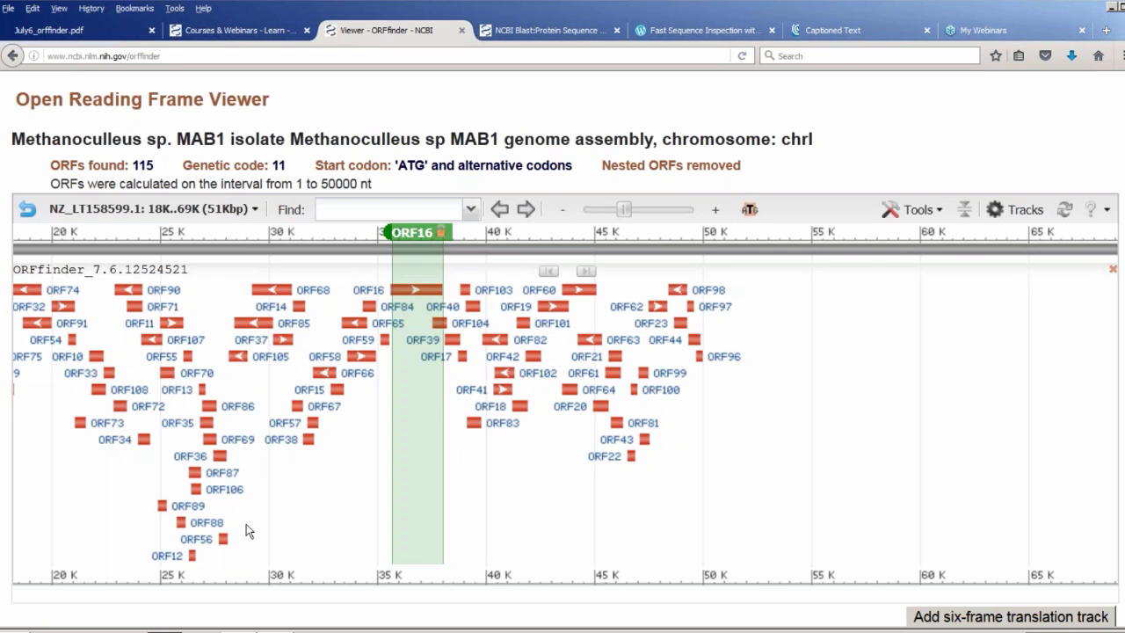
pyautogui.moveTo(100, 502); pyautogui.dragTo(687, 470)
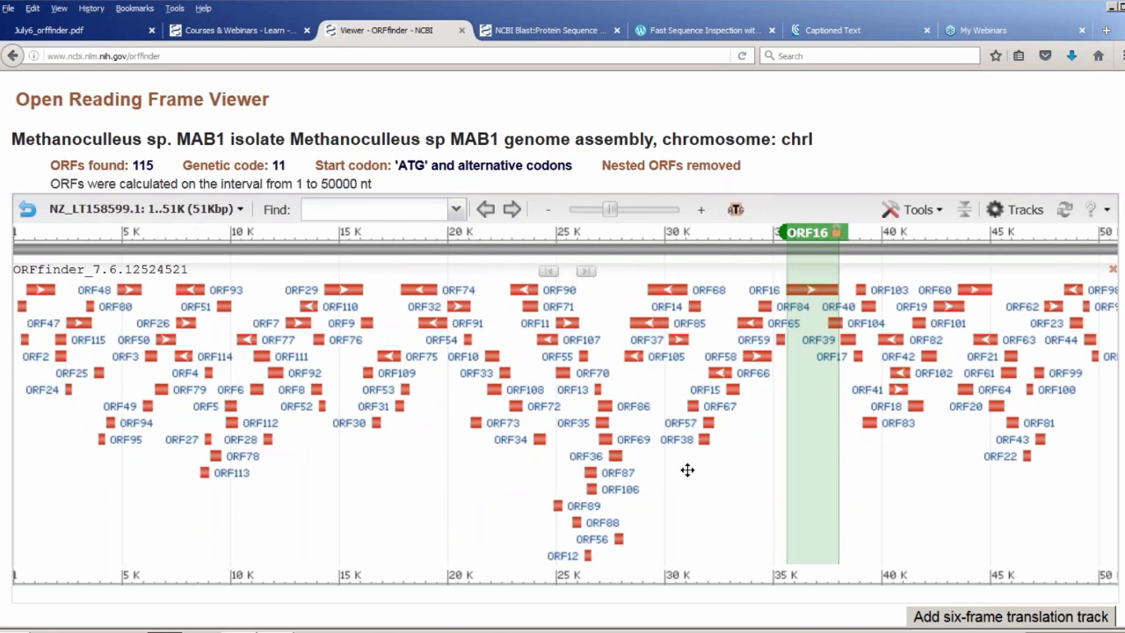
pyautogui.scroll(-2, 687, 471)
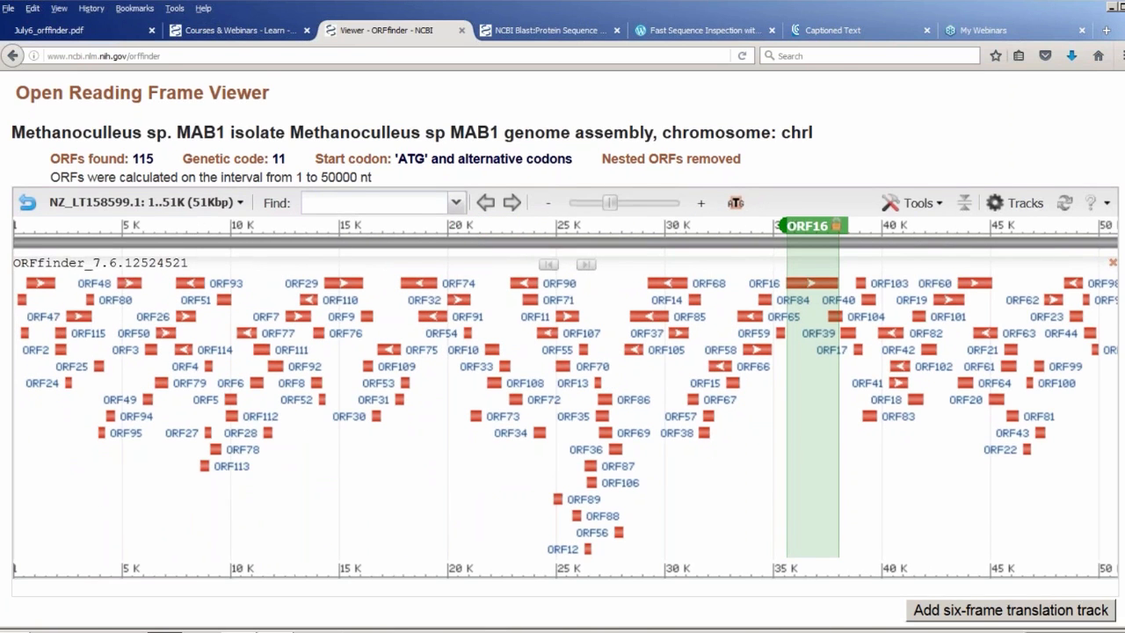
pyautogui.scroll(-2, 687, 470)
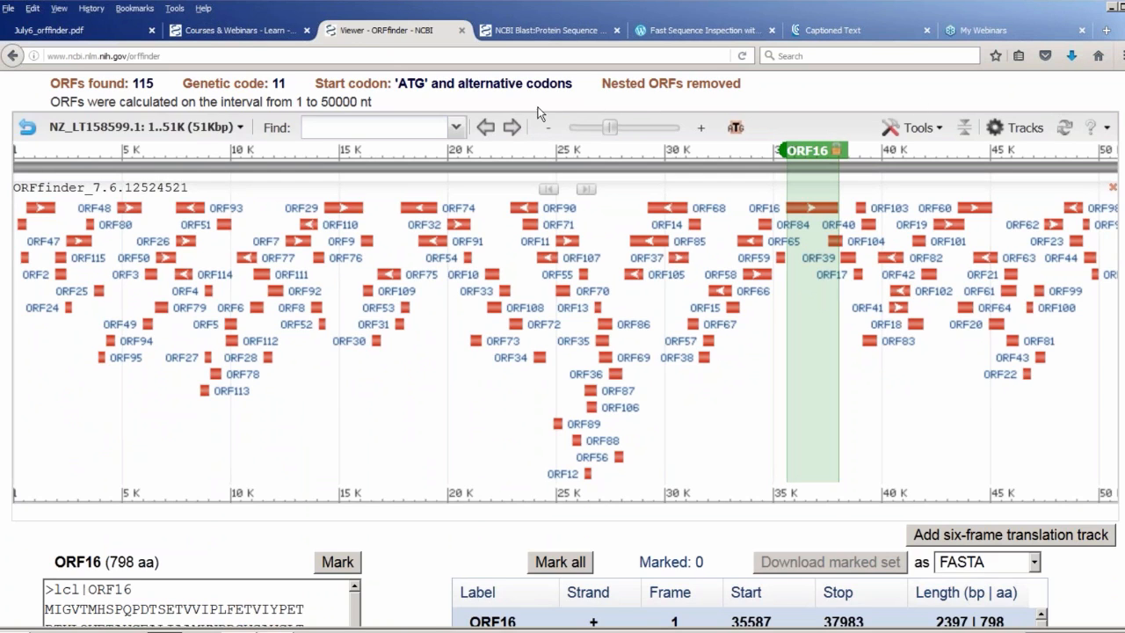
pyautogui.click(917, 127)
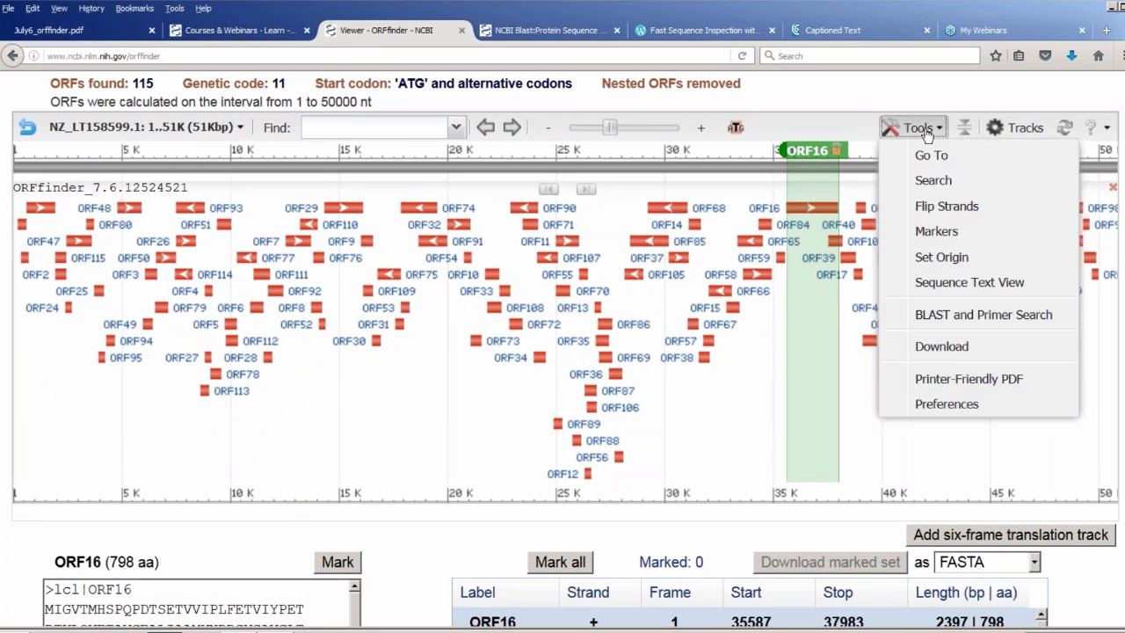
pyautogui.click(921, 129)
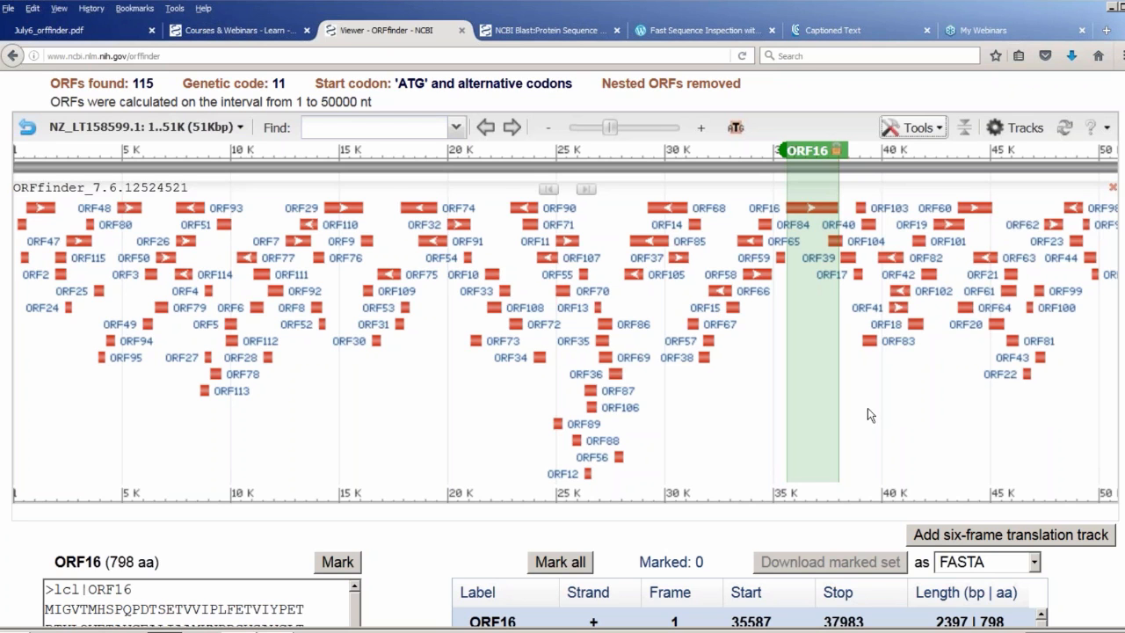
# Step: Sort the ORF table by start position and select ORF46 so it is highlighted on the map
pyautogui.scroll(-6, 562, 352)
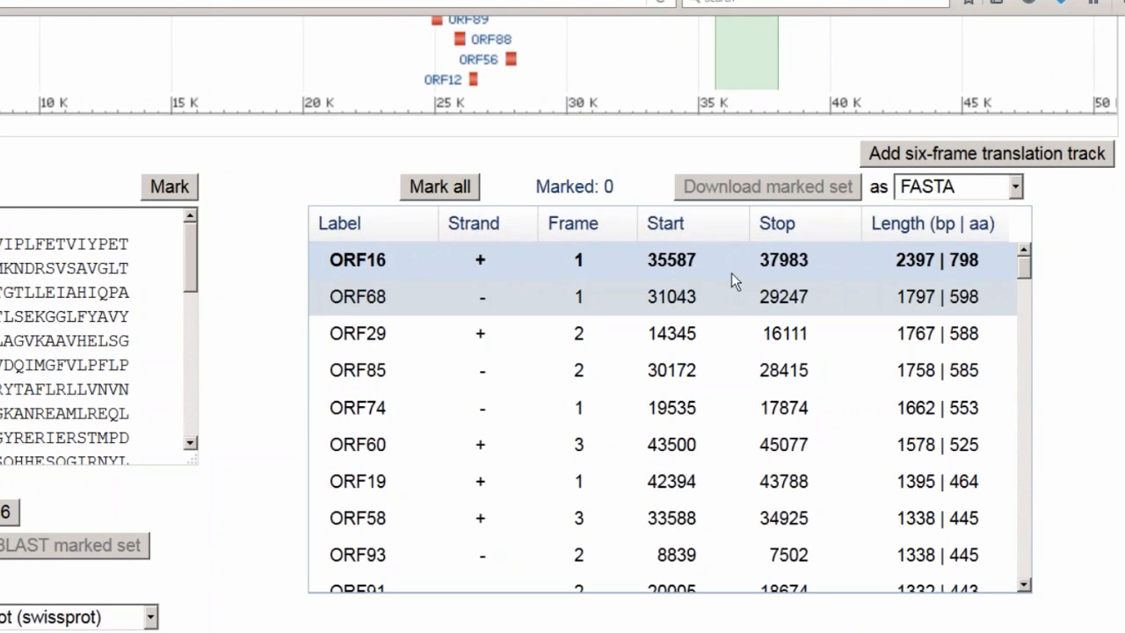
pyautogui.click(700, 227)
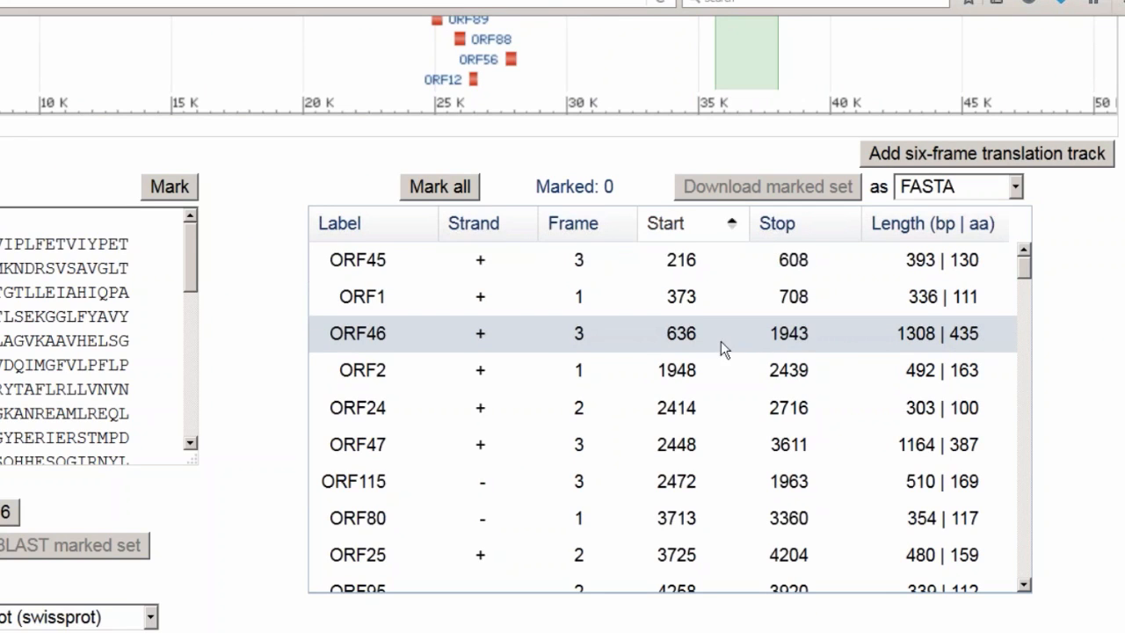
pyautogui.click(865, 336)
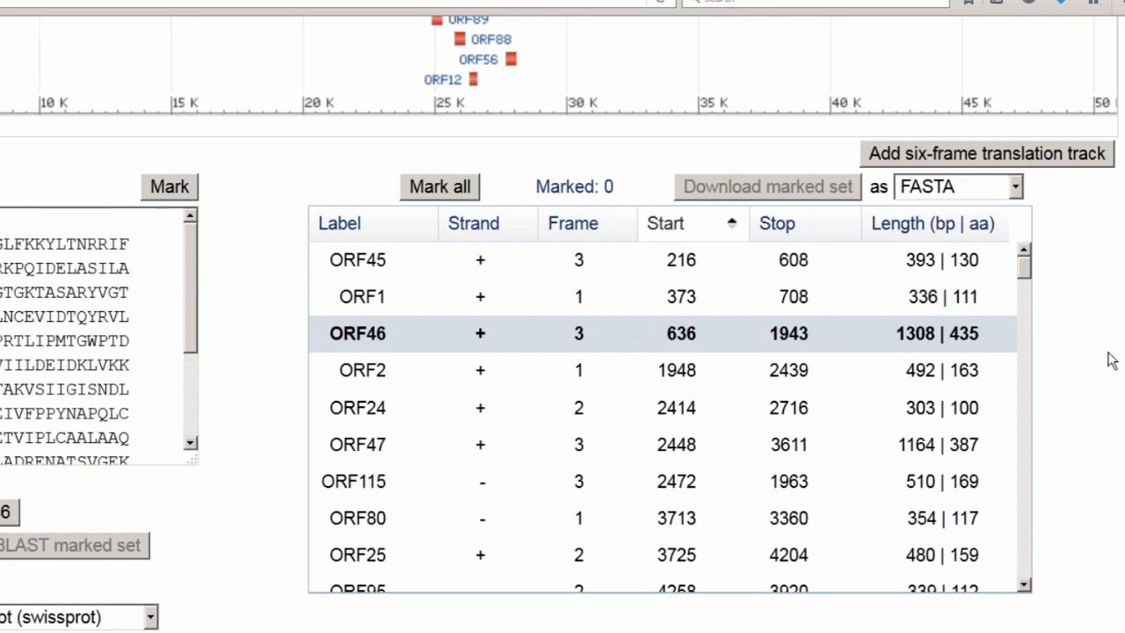
pyautogui.scroll(6, 1110, 360)
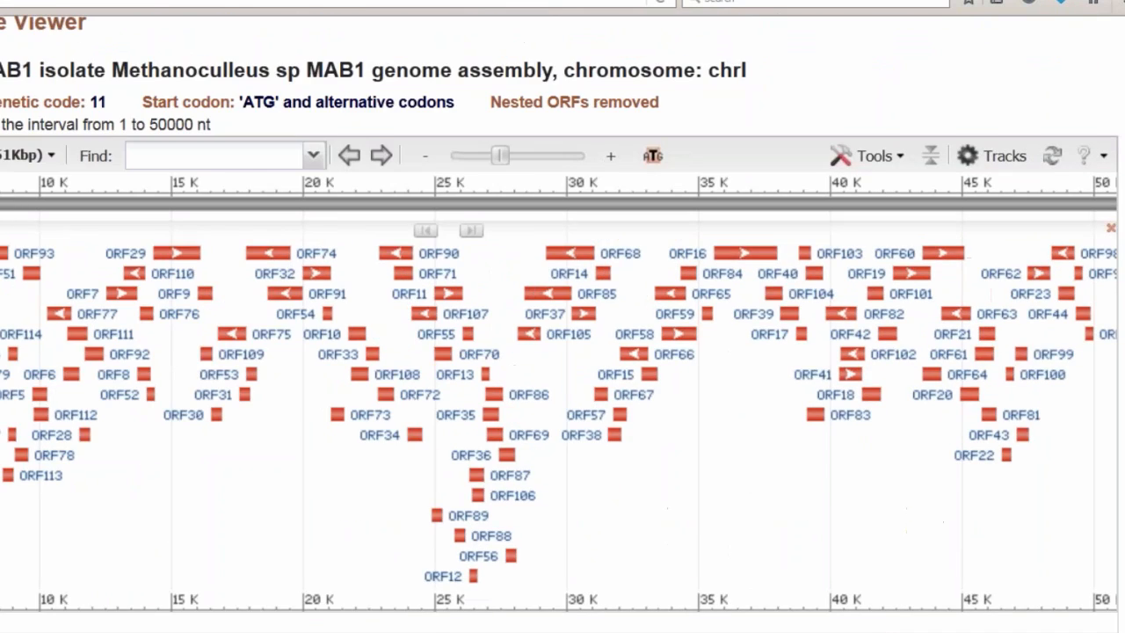
pyautogui.moveTo(58, 206)
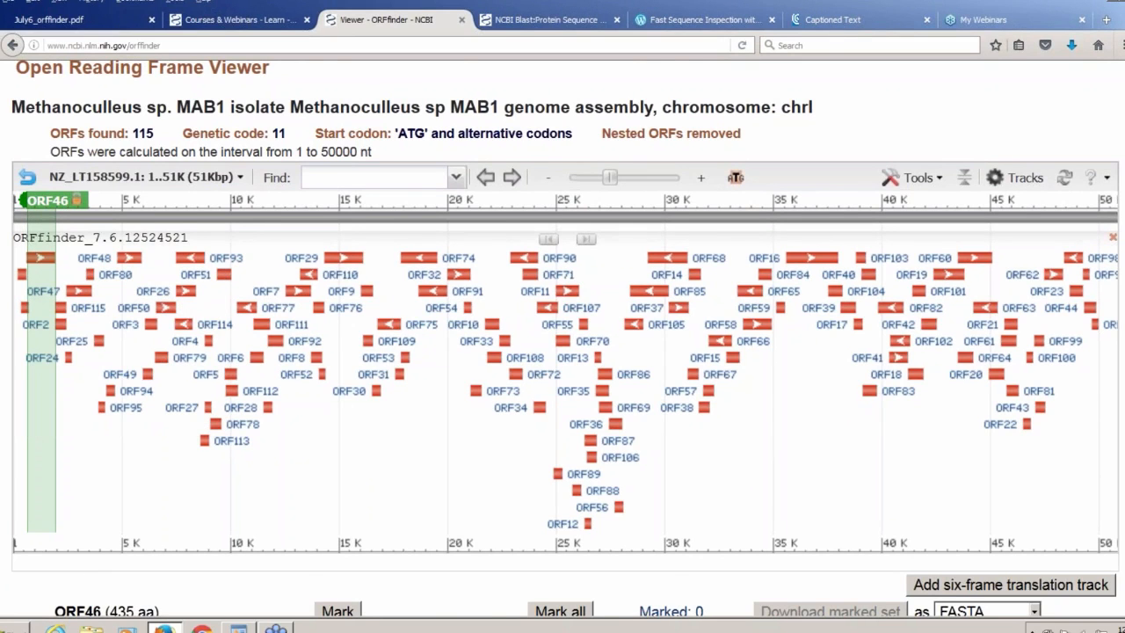
# Step: Add the six-frame translation track to the ORF map
pyautogui.scroll(-2, 849, 440)
pyautogui.scroll(-4, 565, 338)
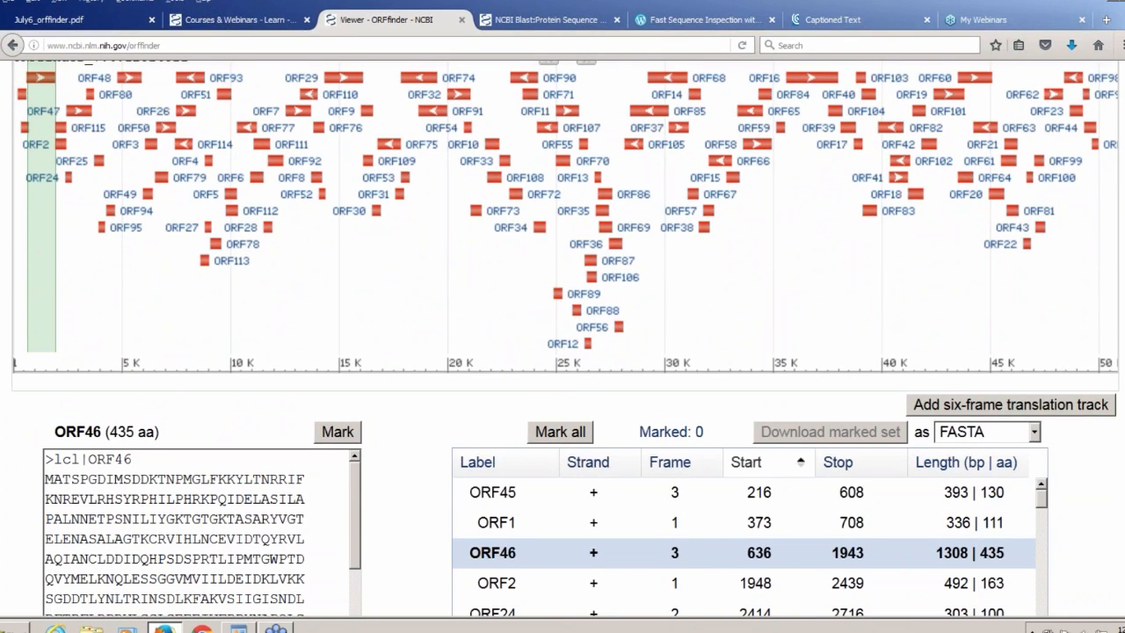
pyautogui.click(1069, 410)
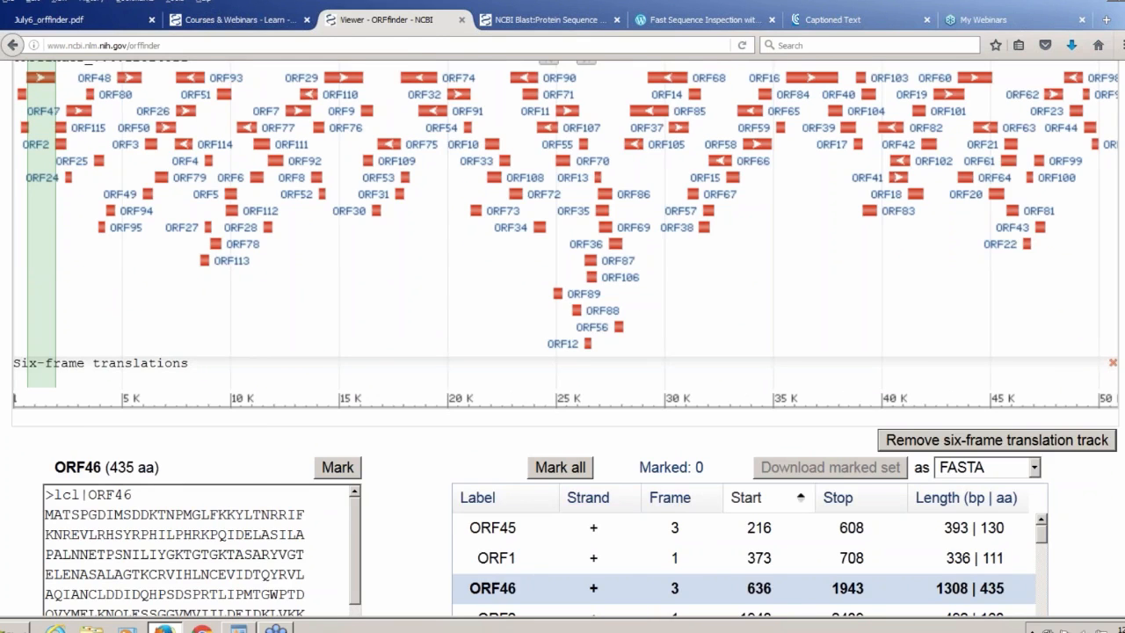
# Step: Zoom to the sequence at the ORF46 marker and examine its start codon and first codons against the six-frame translations
pyautogui.scroll(2, 565, 339)
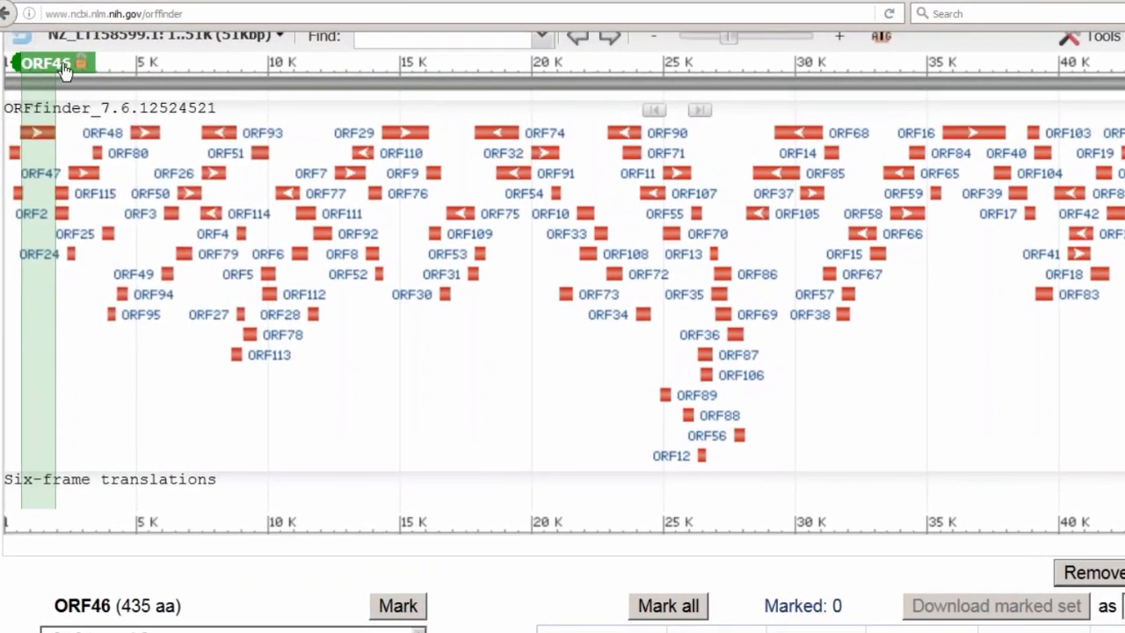
pyautogui.click(63, 69)
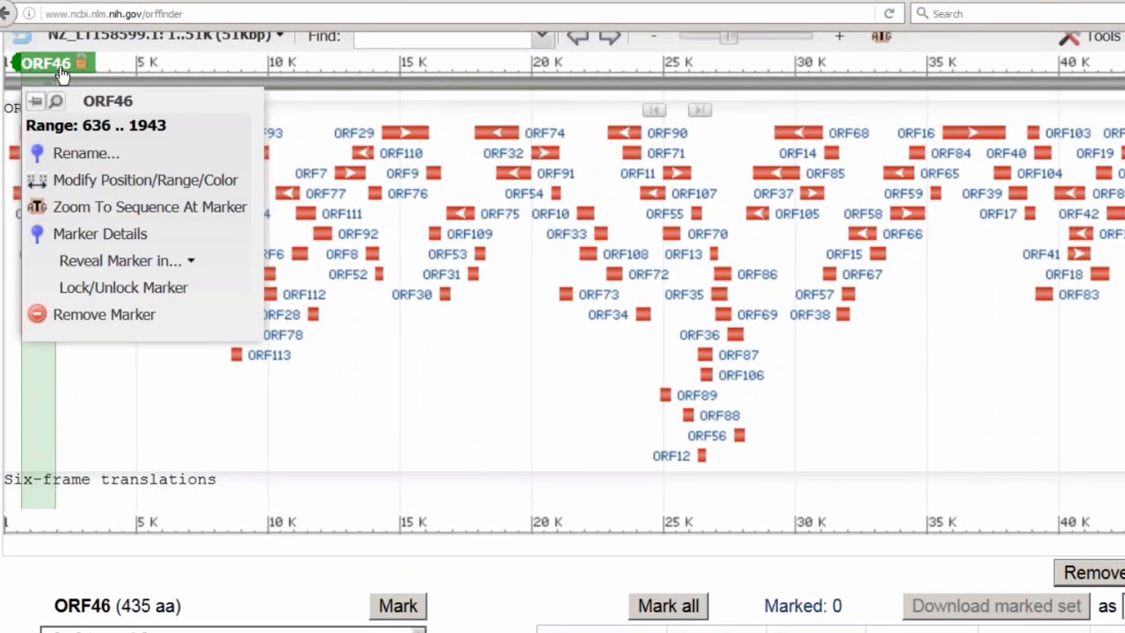
pyautogui.click(97, 220)
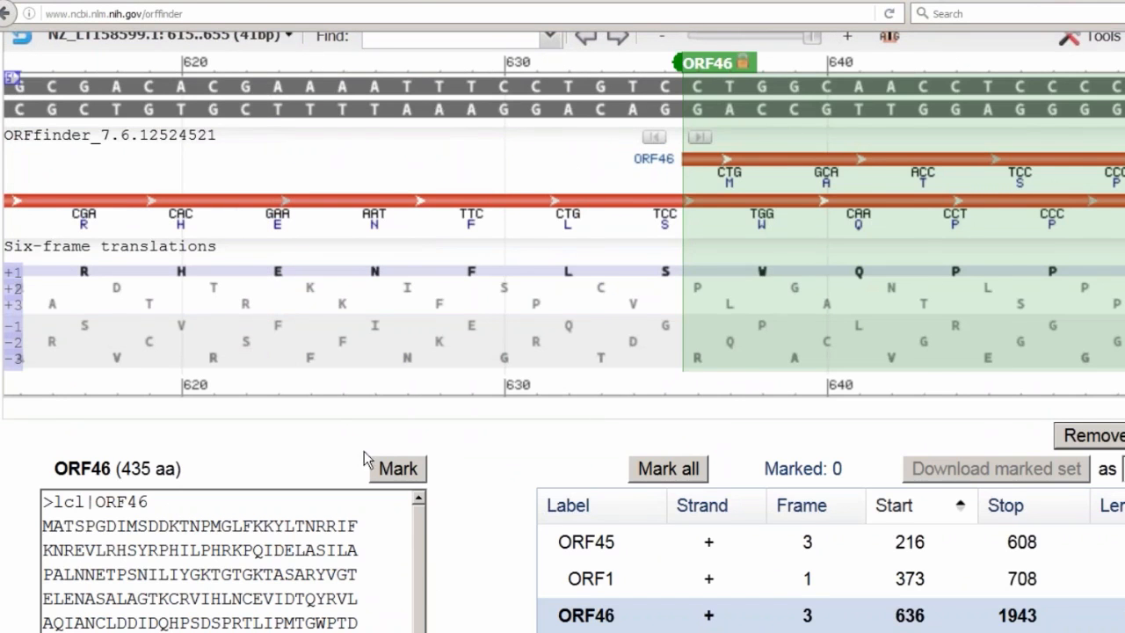
pyautogui.moveTo(753, 321); pyautogui.dragTo(382, 326)
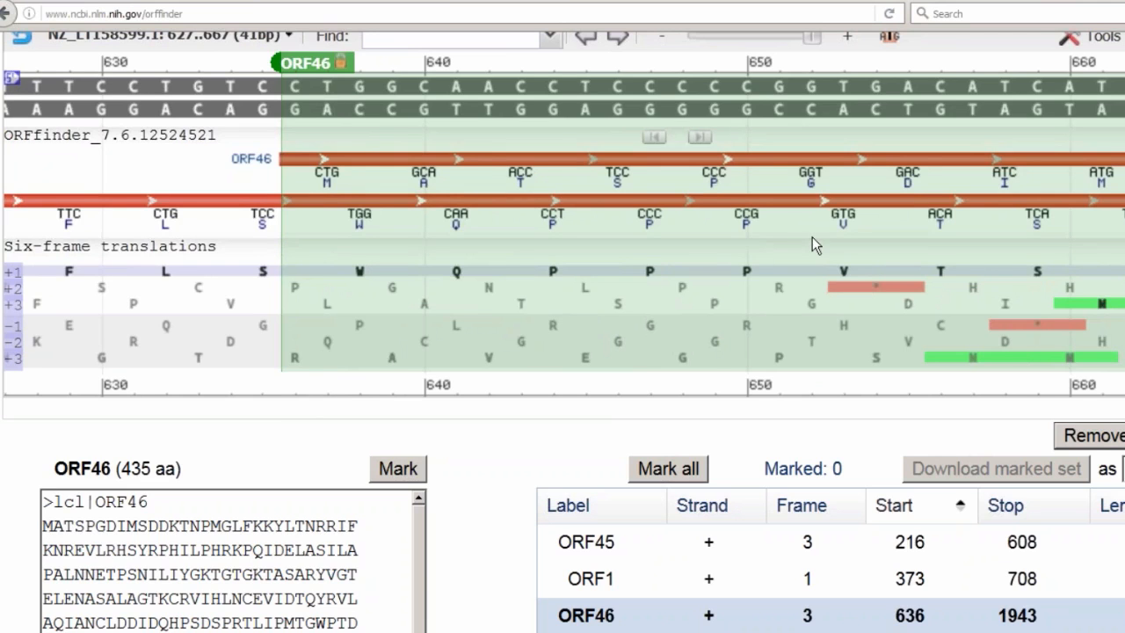
pyautogui.moveTo(808, 238); pyautogui.dragTo(610, 241)
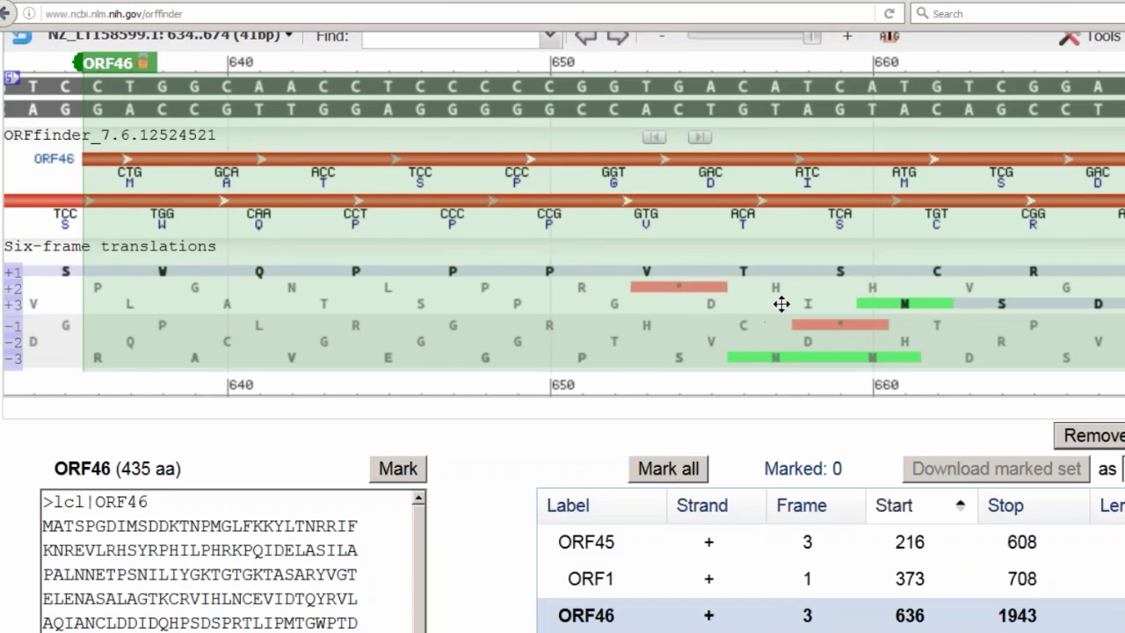
# Step: Examine the bases downstream of the ORF46 start for in-frame ATG codons in the +3 translation
pyautogui.moveTo(782, 301); pyautogui.dragTo(557, 319)
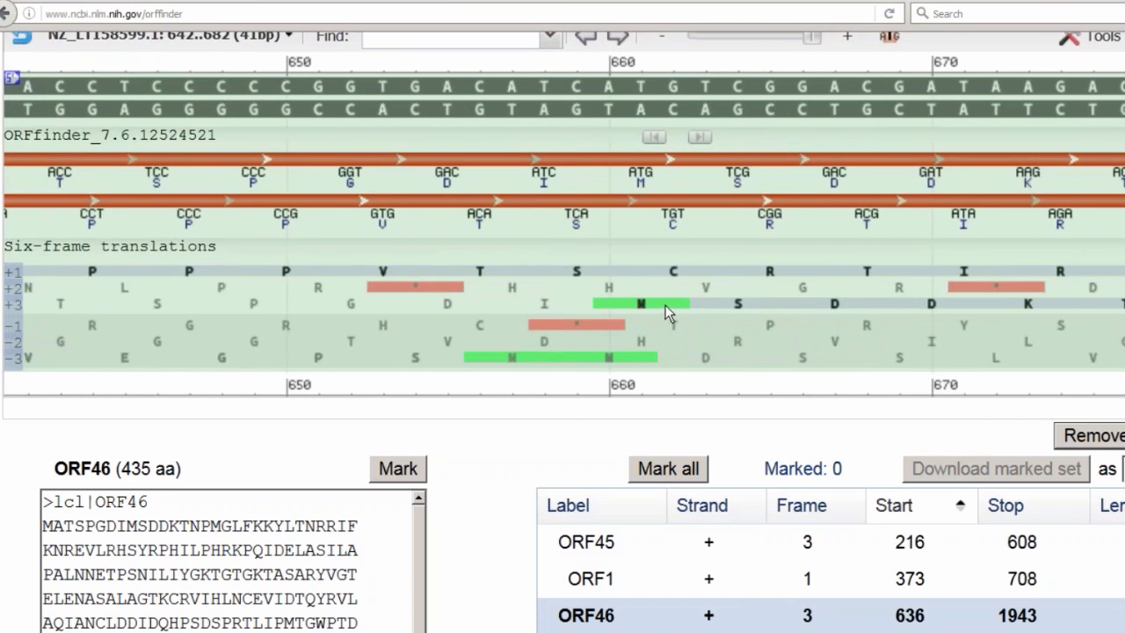
pyautogui.moveTo(874, 306); pyautogui.dragTo(550, 329)
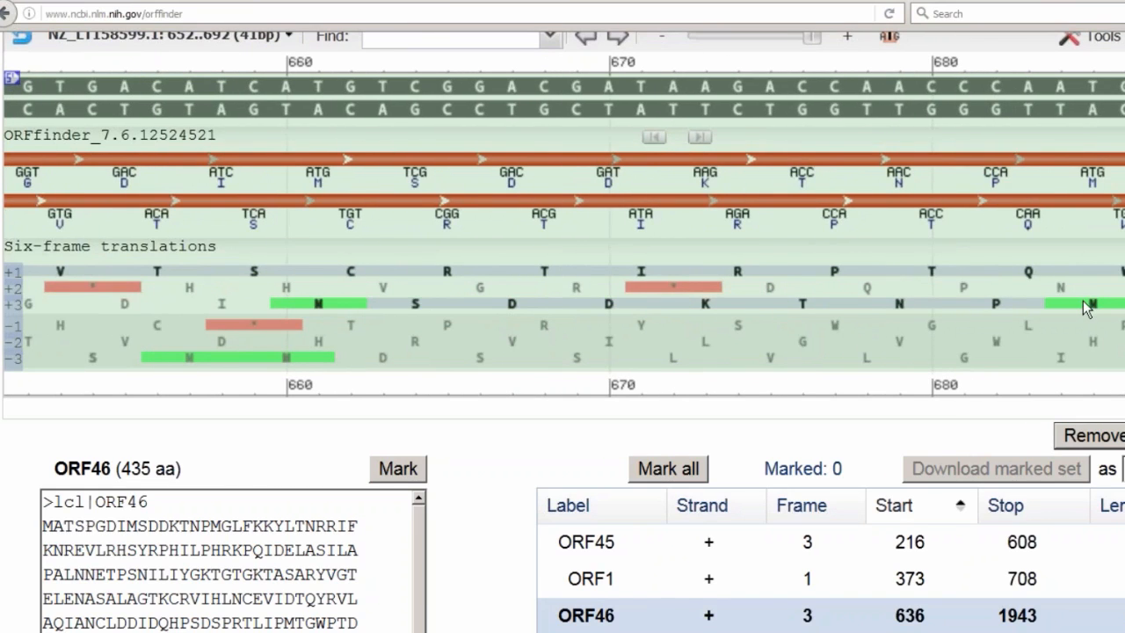
pyautogui.moveTo(444, 328); pyautogui.dragTo(758, 308)
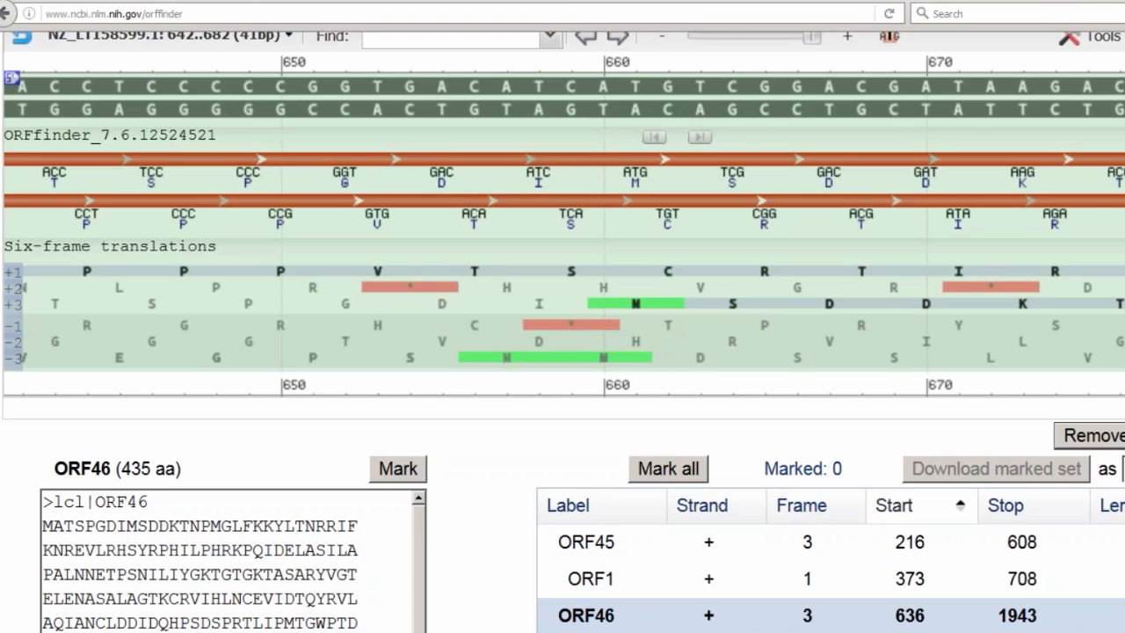
# Step: Mark ORF46 and ORF47 from the ORF table and check both on the graphical map
pyautogui.scroll(-5, 562, 334)
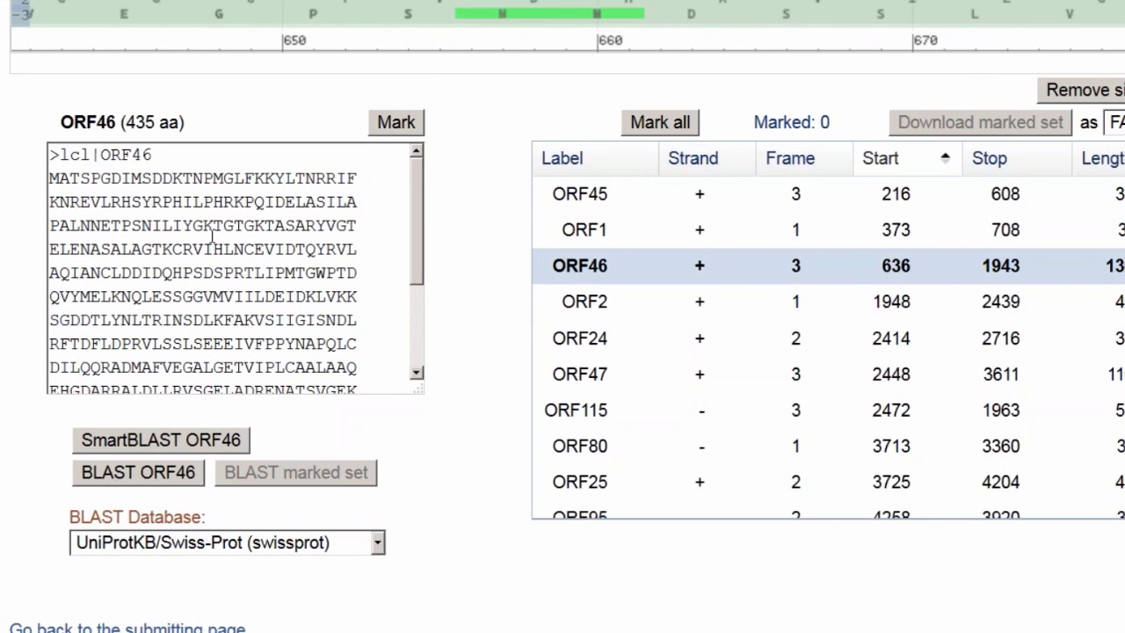
pyautogui.click(396, 123)
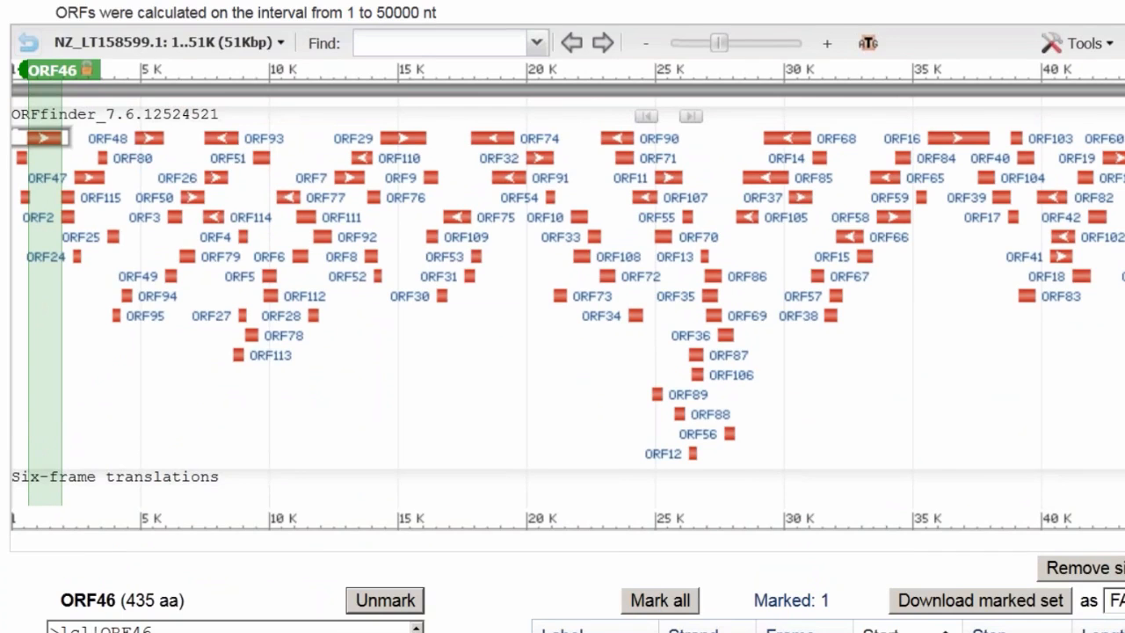
pyautogui.scroll(-6, 815, 437)
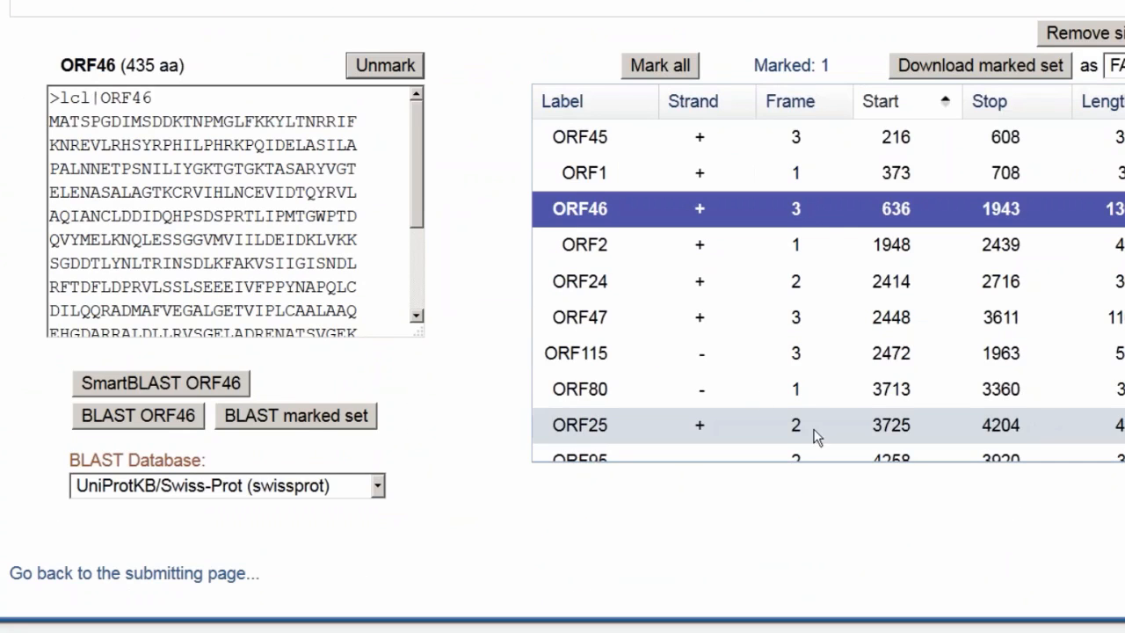
pyautogui.click(620, 317)
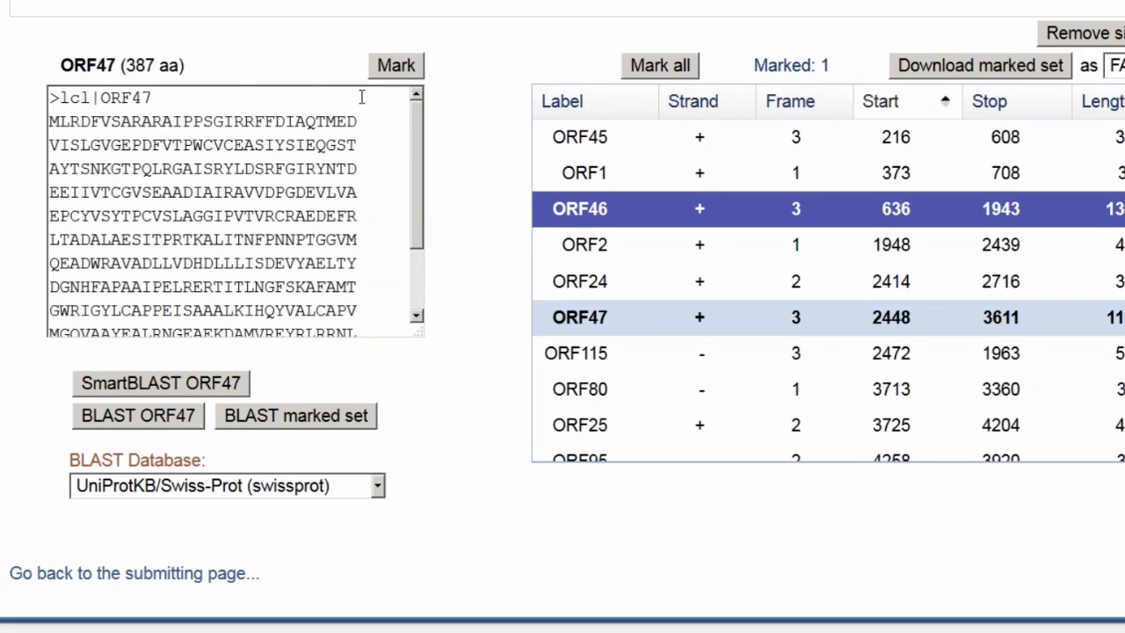
pyautogui.click(396, 71)
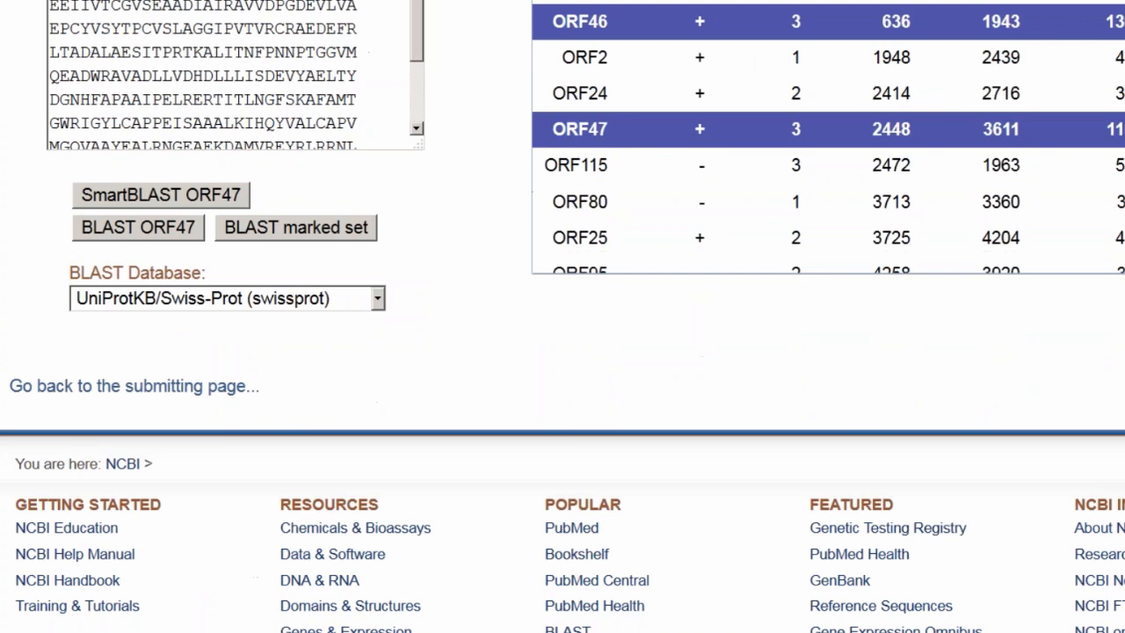
pyautogui.scroll(2, 480, 297)
pyautogui.scroll(5, 562, 317)
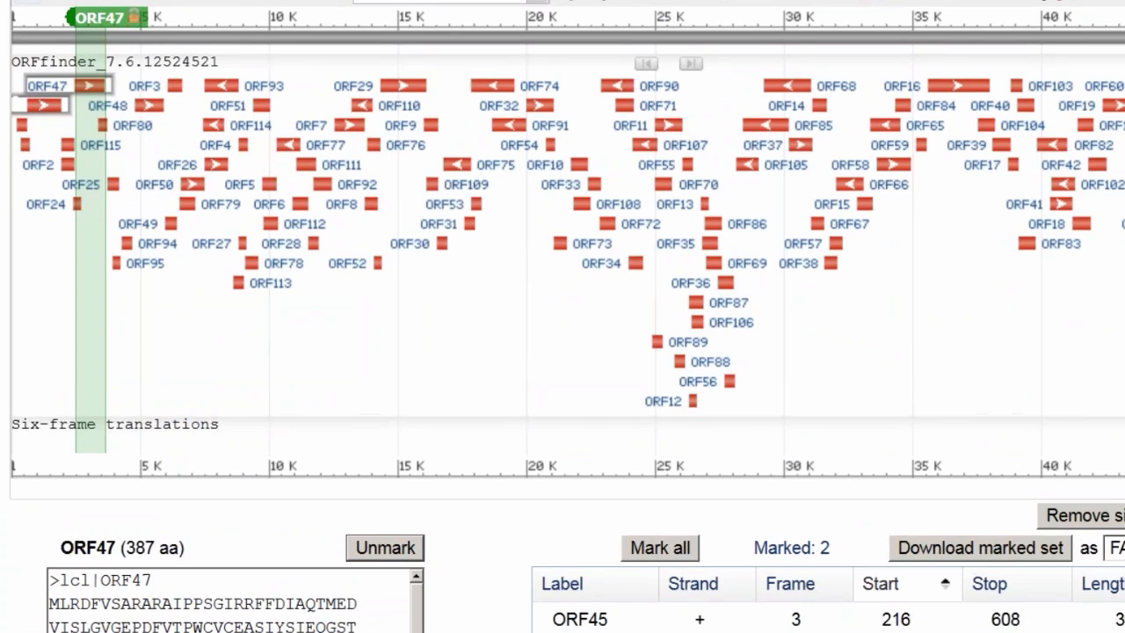
# Step: Review the download formats offered for the marked ORF set and the protein databases available for BLAST
pyautogui.scroll(-5, 562, 317)
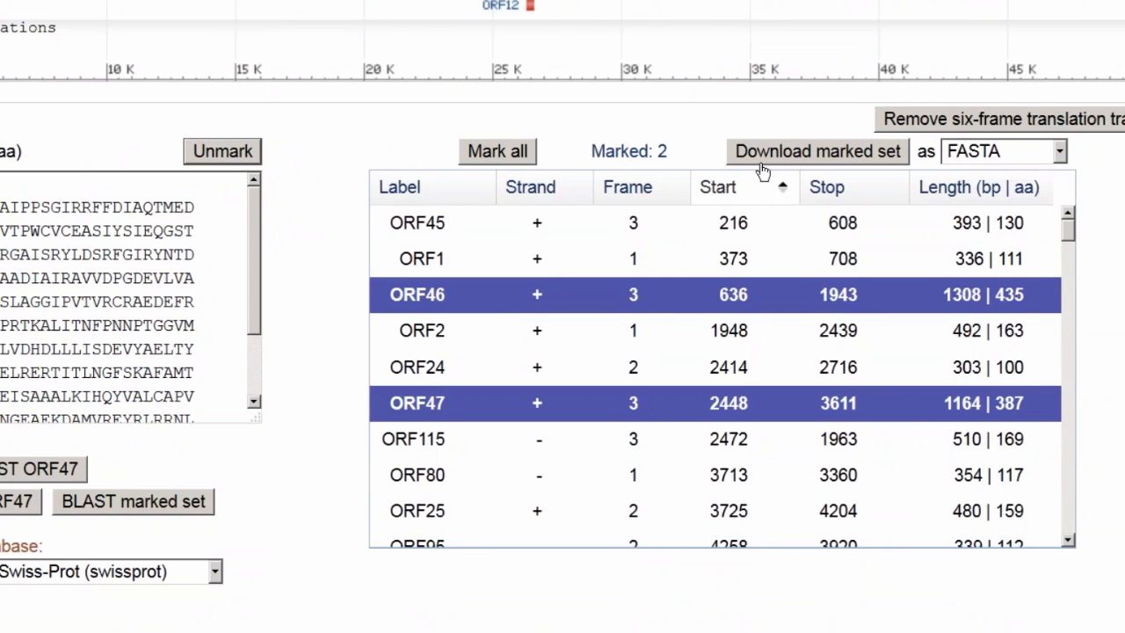
pyautogui.click(1060, 152)
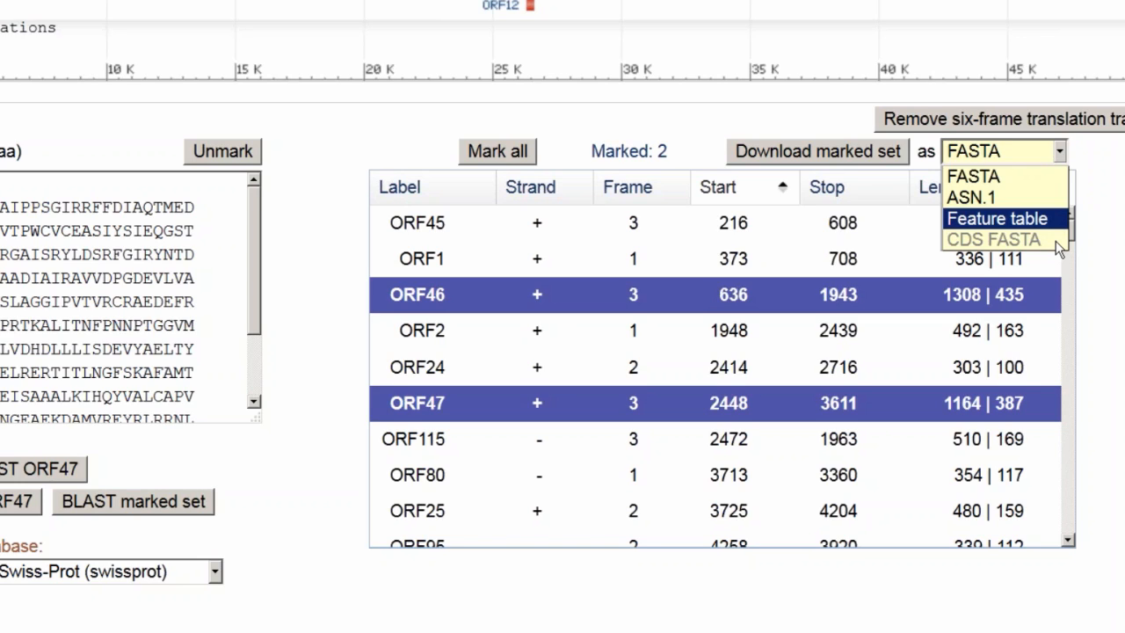
pyautogui.press('Escape')
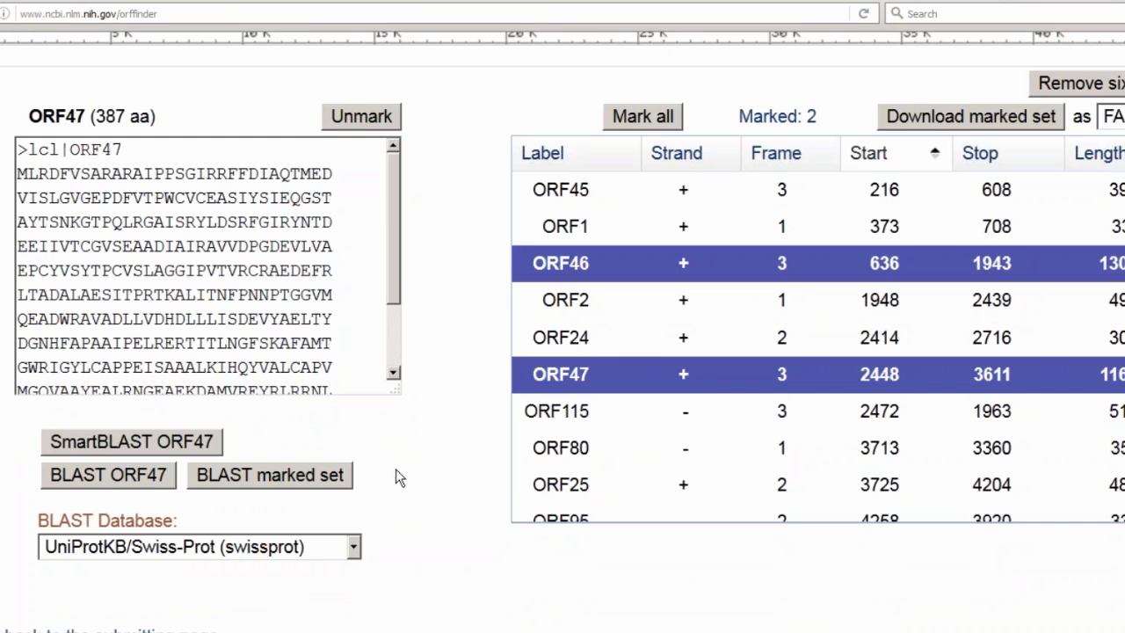
pyautogui.click(354, 547)
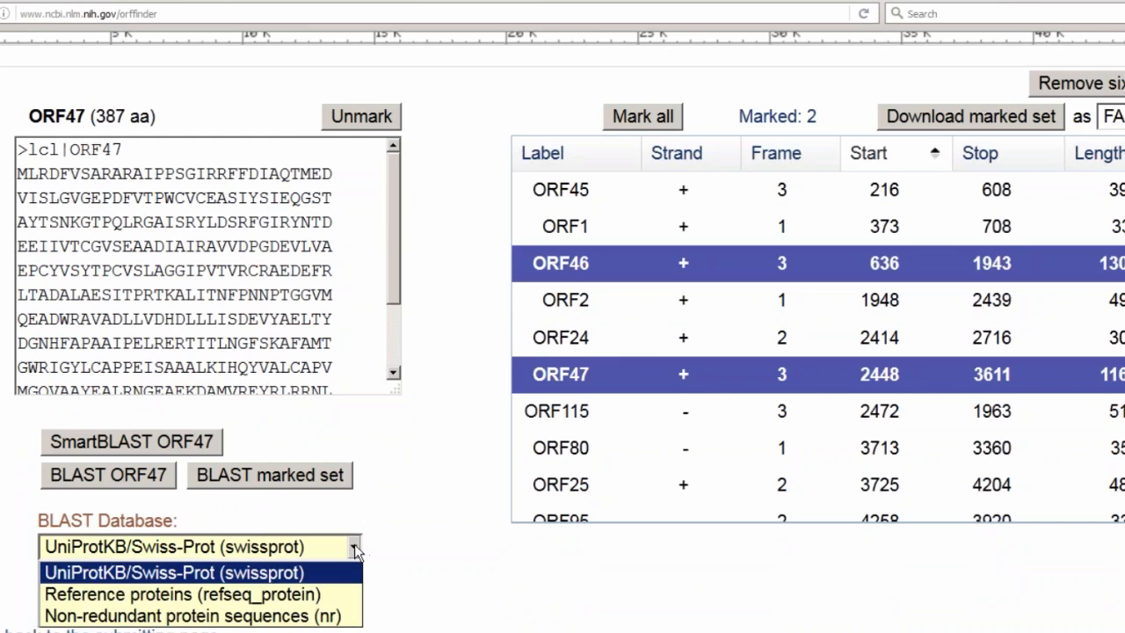
pyautogui.click(354, 544)
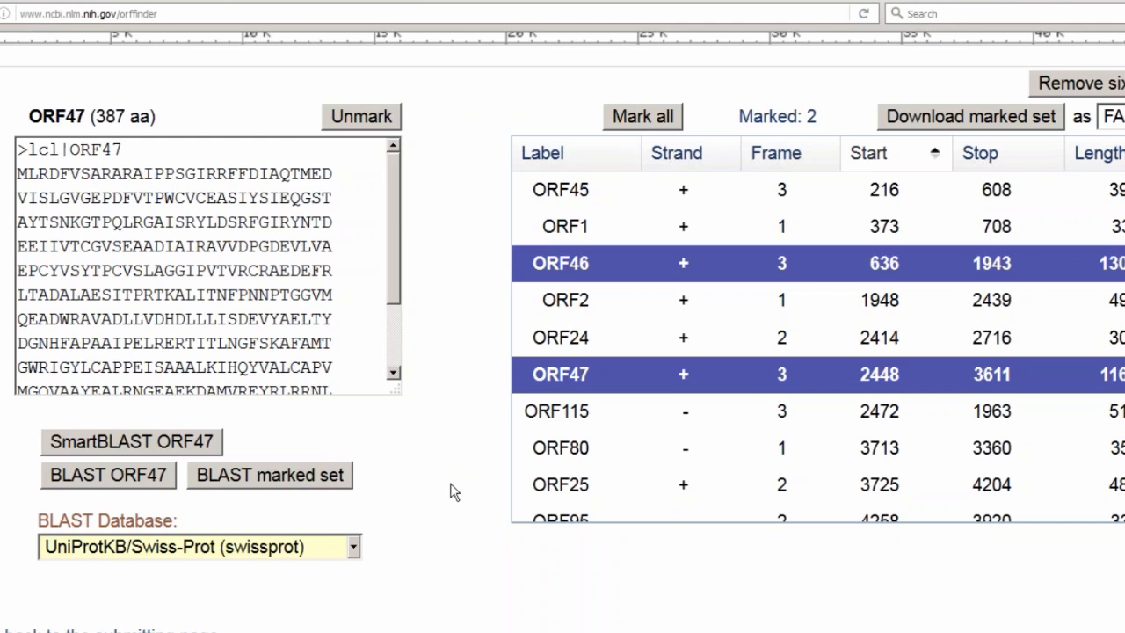
# Step: Unmark ORF47 and select ORF46 again so its protein sequence is displayed
pyautogui.click(601, 374)
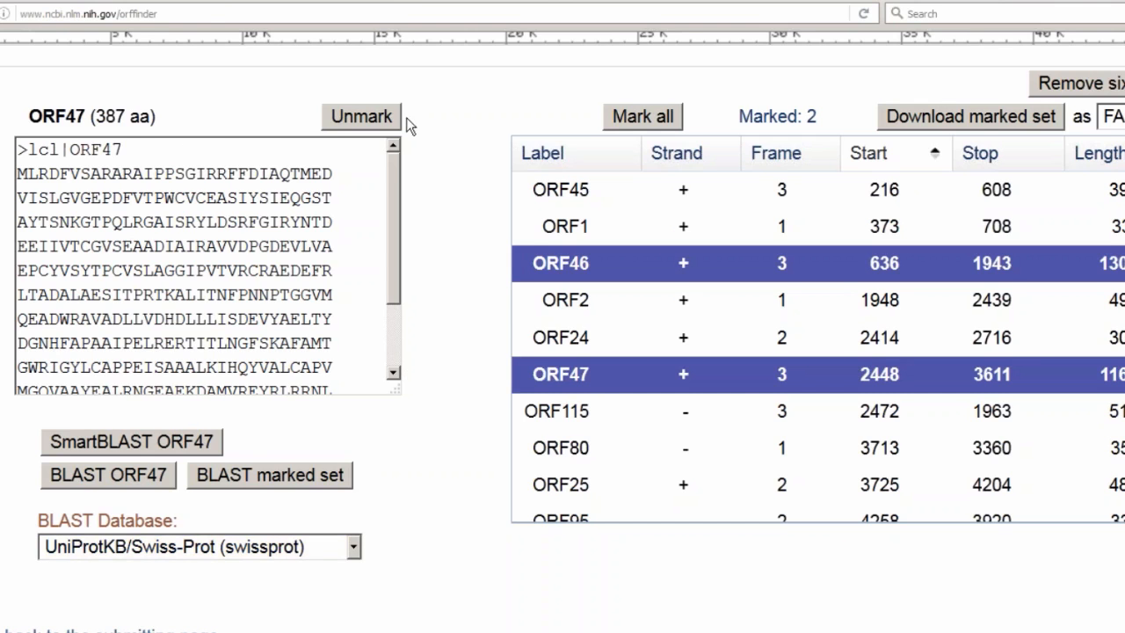
pyautogui.click(368, 117)
pyautogui.scroll(-3, 367, 117)
pyautogui.scroll(3, 493, 319)
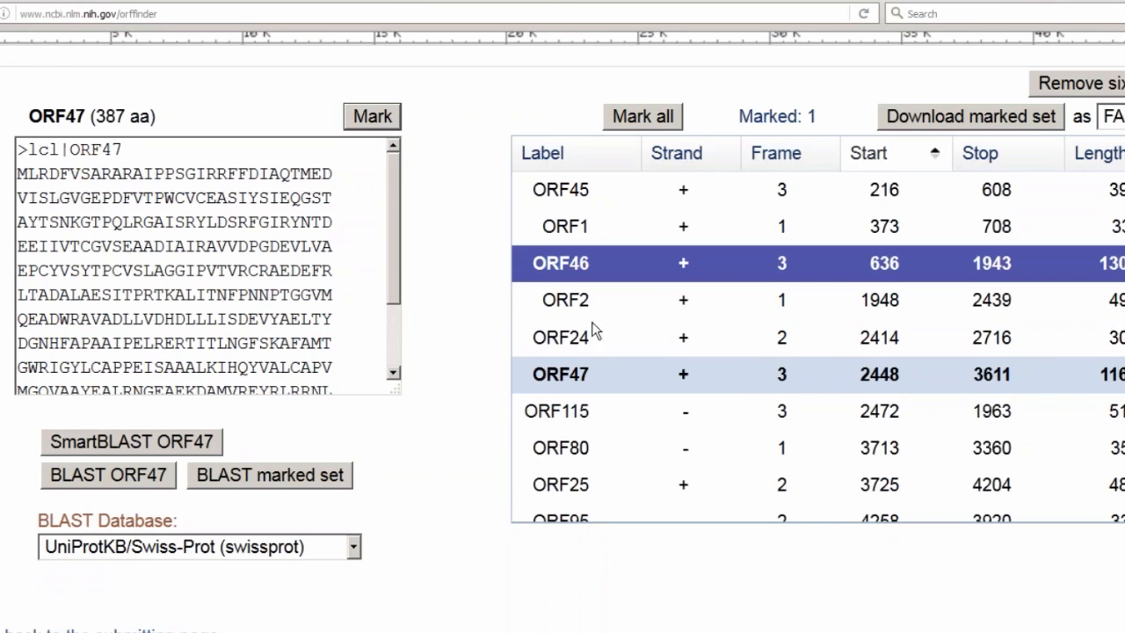
pyautogui.click(610, 267)
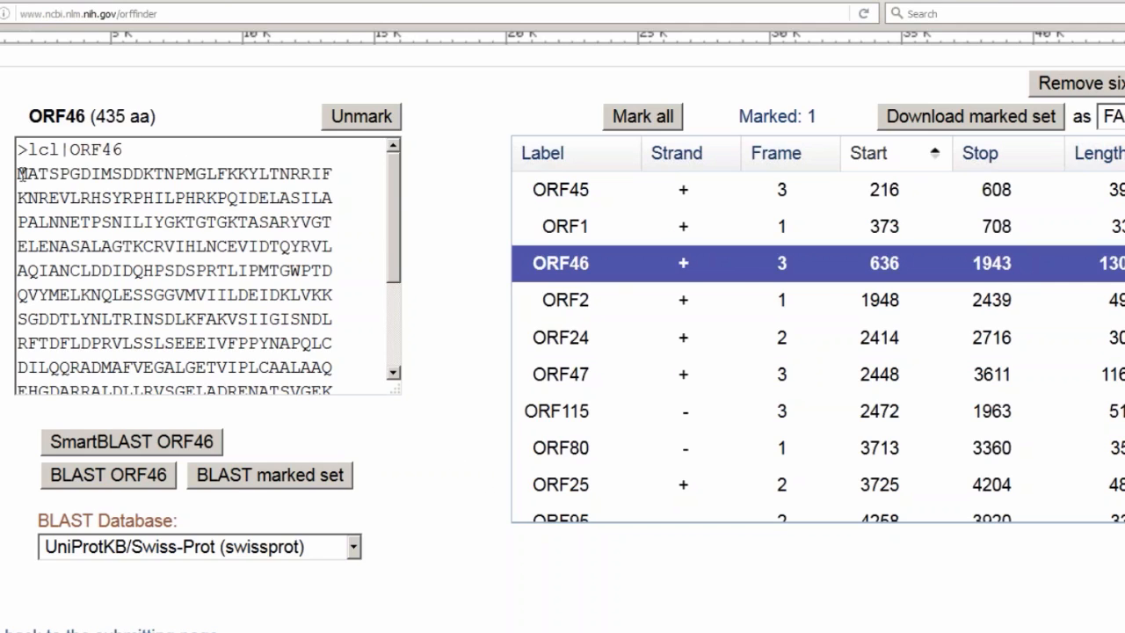
# Step: Locate the methionines in the first line of the ORF46 protein sequence as possible start positions
pyautogui.moveTo(18, 173); pyautogui.dragTo(27, 174)
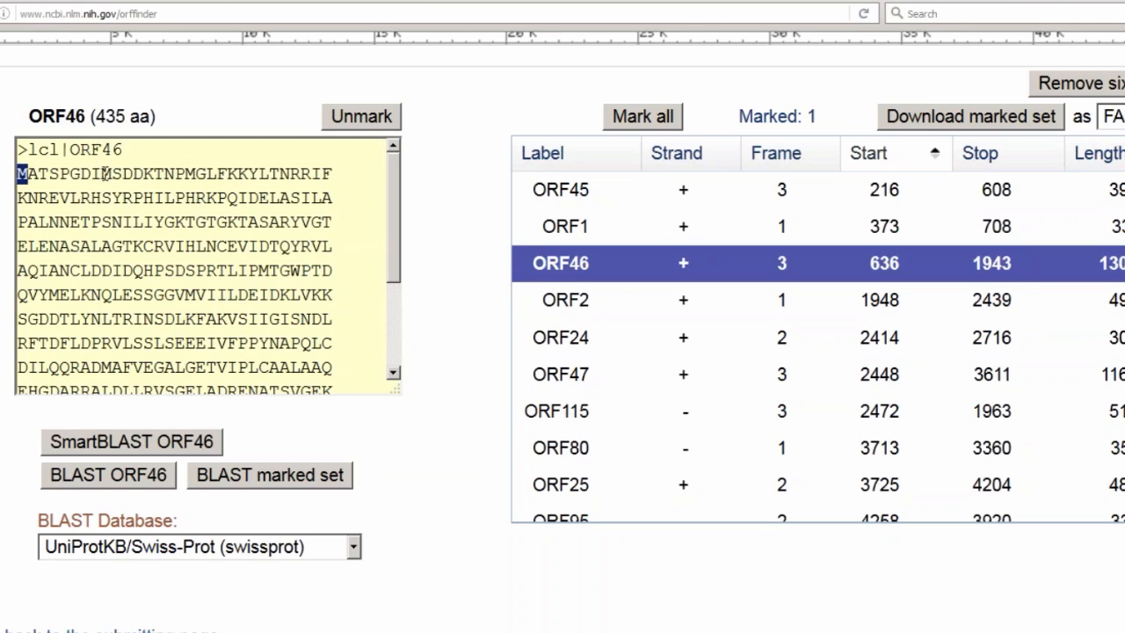
pyautogui.moveTo(102, 174); pyautogui.dragTo(111, 174)
pyautogui.moveTo(185, 174); pyautogui.dragTo(195, 174)
pyautogui.click(430, 448)
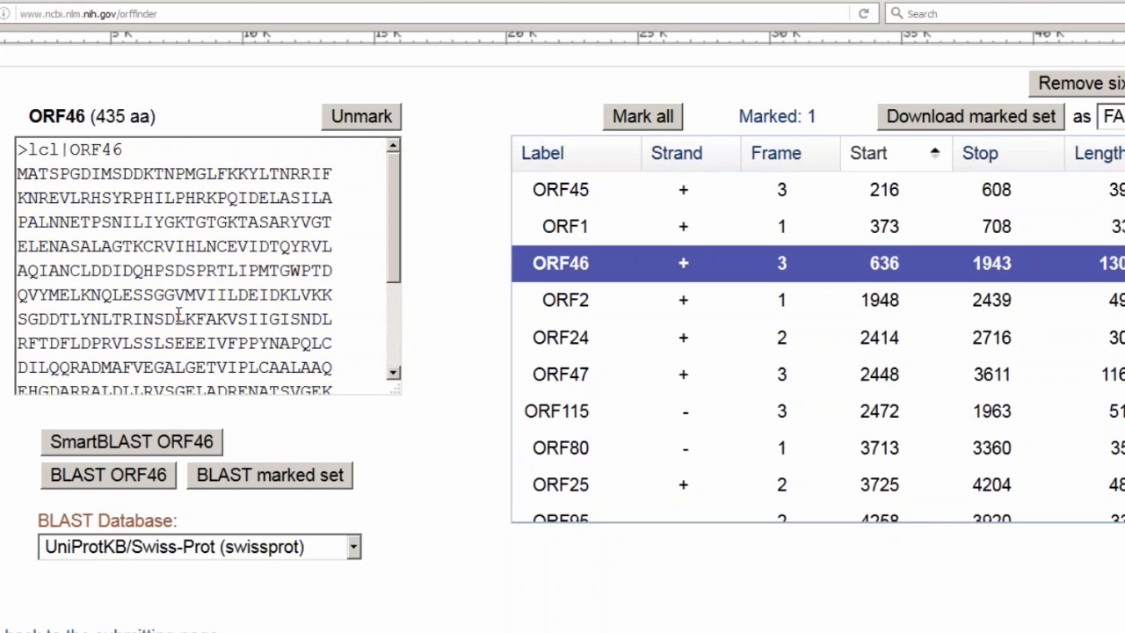
# Step: Run SmartBLAST on ORF46 and open the alignment with the Cdc6 protein of Methanoculleus sp. MAB1
pyautogui.click(155, 447)
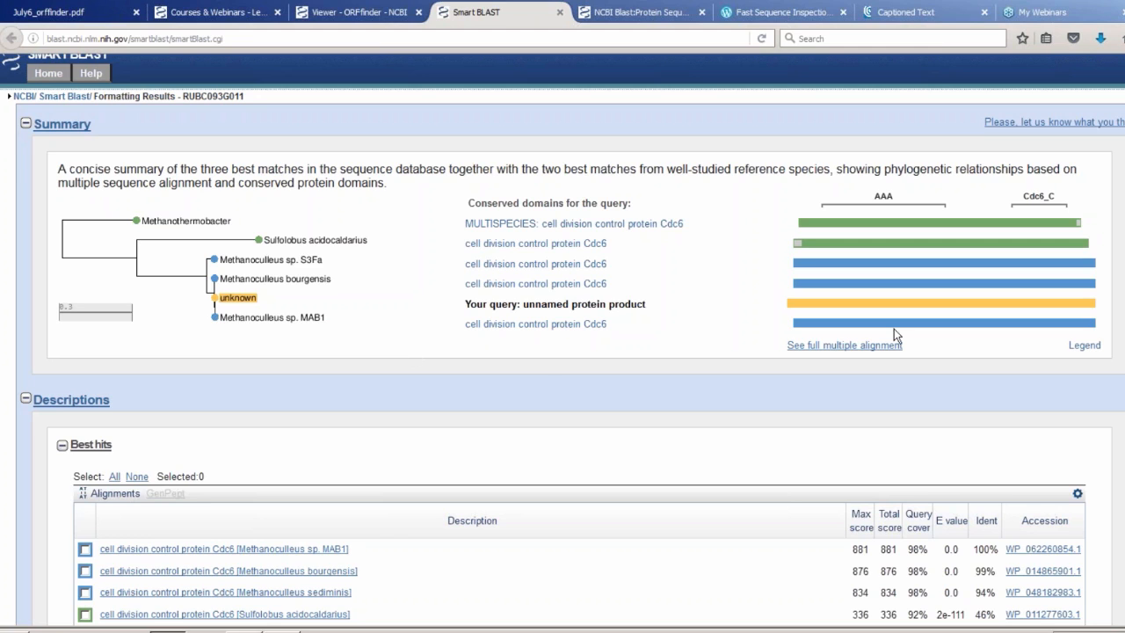
pyautogui.scroll(-2, 562, 339)
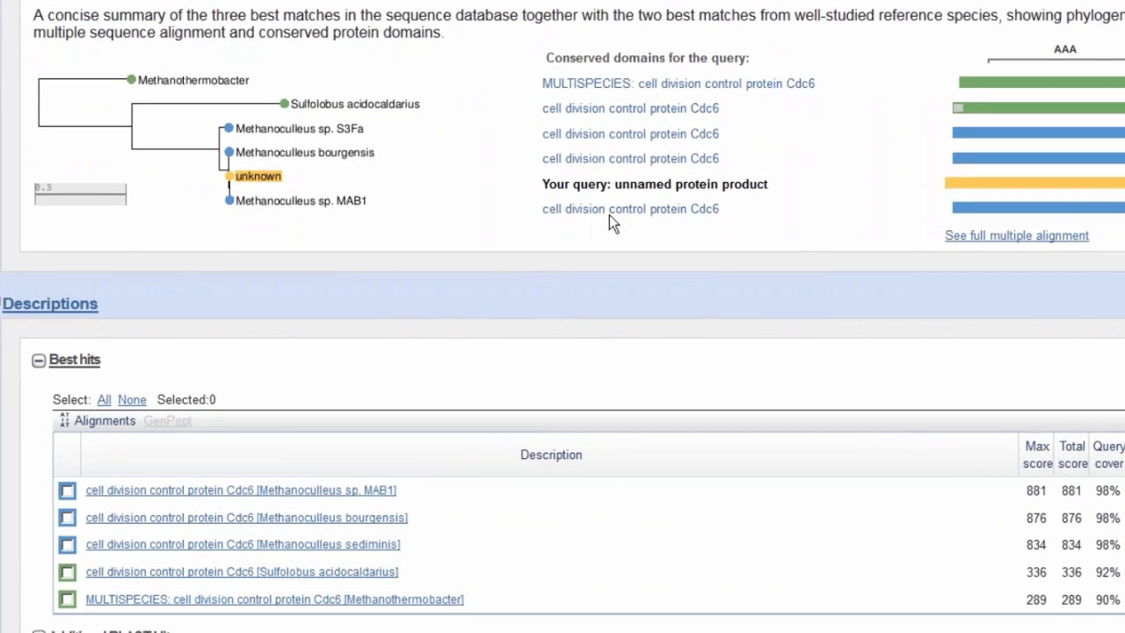
pyautogui.moveTo(606, 212)
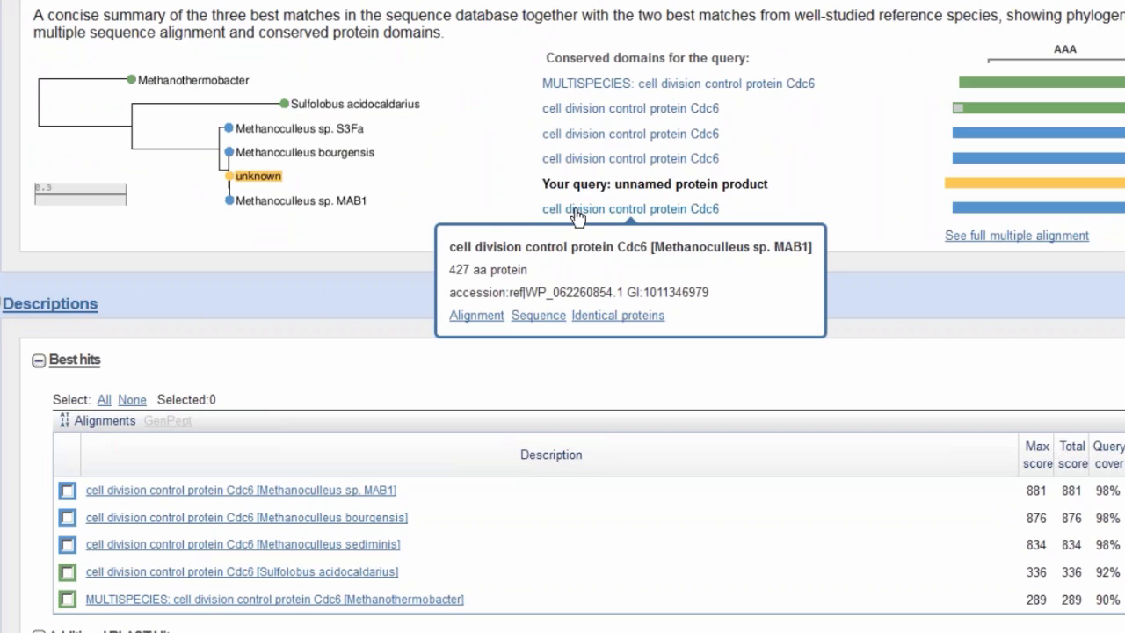
pyautogui.click(475, 324)
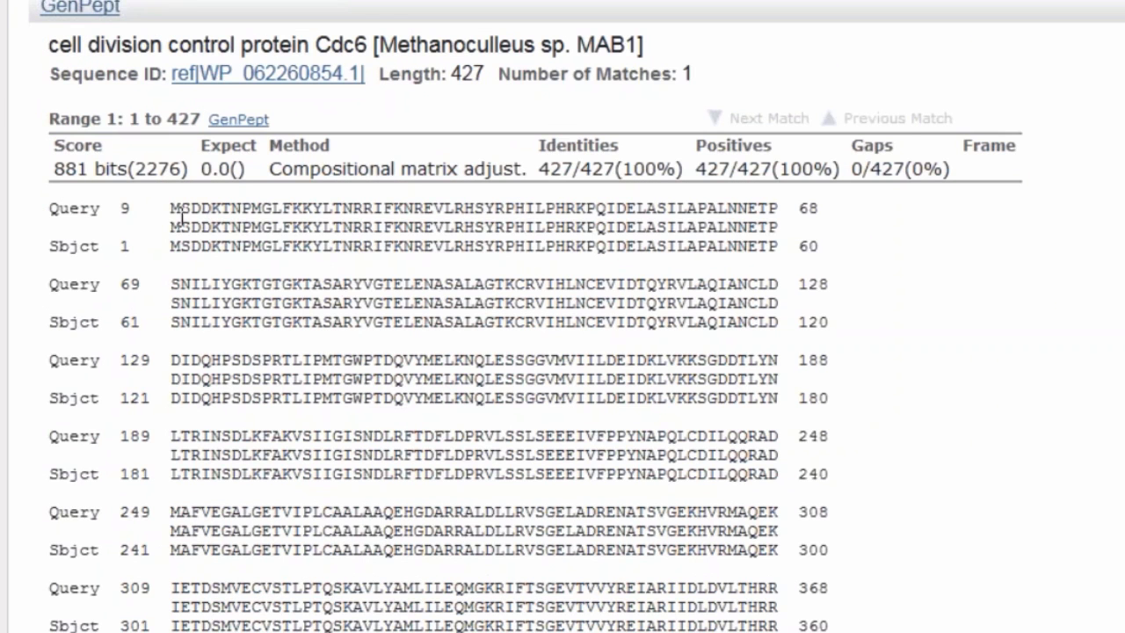
# Step: Compare where the query and subject begin in the Cdc6 alignments for Methanoculleus sp. MAB1, bourgensis and sediminis
pyautogui.moveTo(171, 209); pyautogui.dragTo(211, 205)
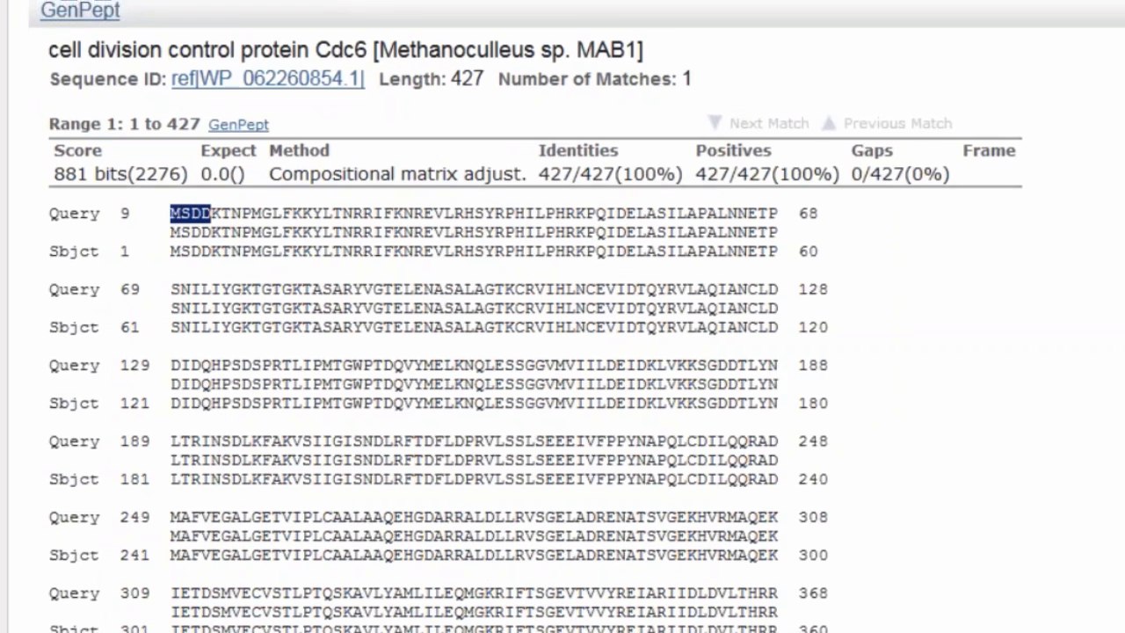
pyautogui.scroll(4, 817, 446)
pyautogui.scroll(-10, 817, 447)
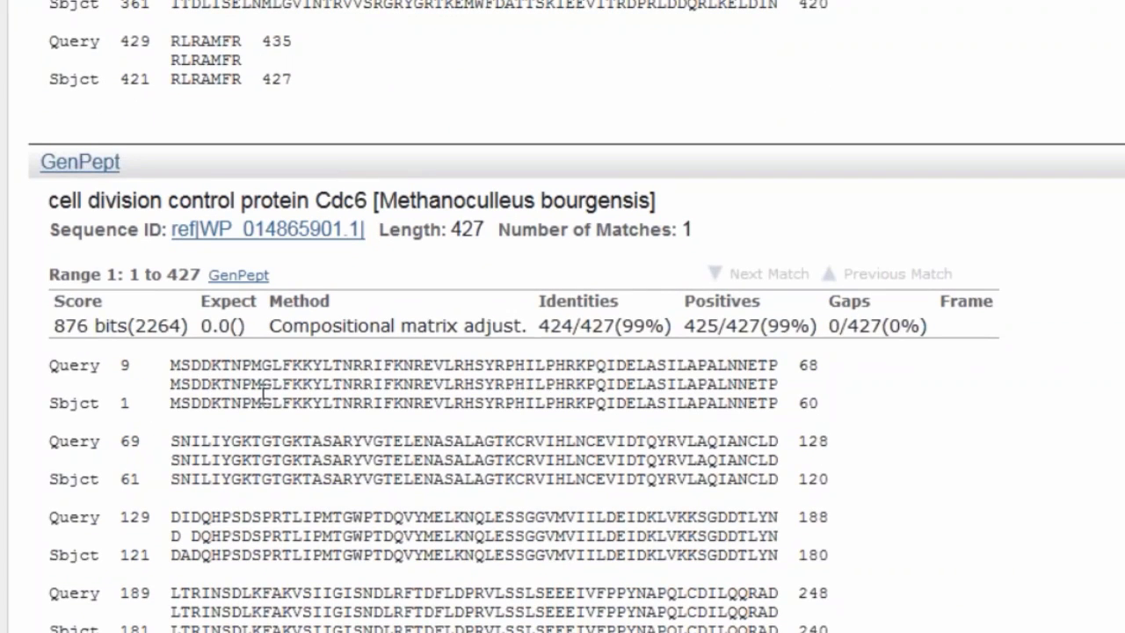
pyautogui.scroll(-2, 992, 466)
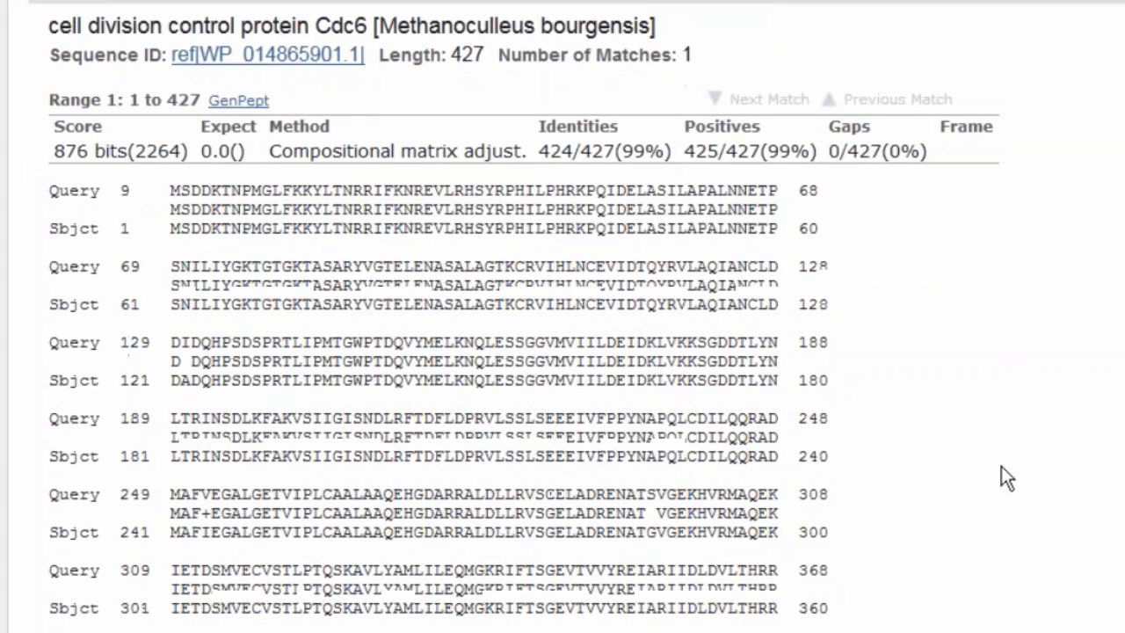
pyautogui.scroll(-8, 840, 128)
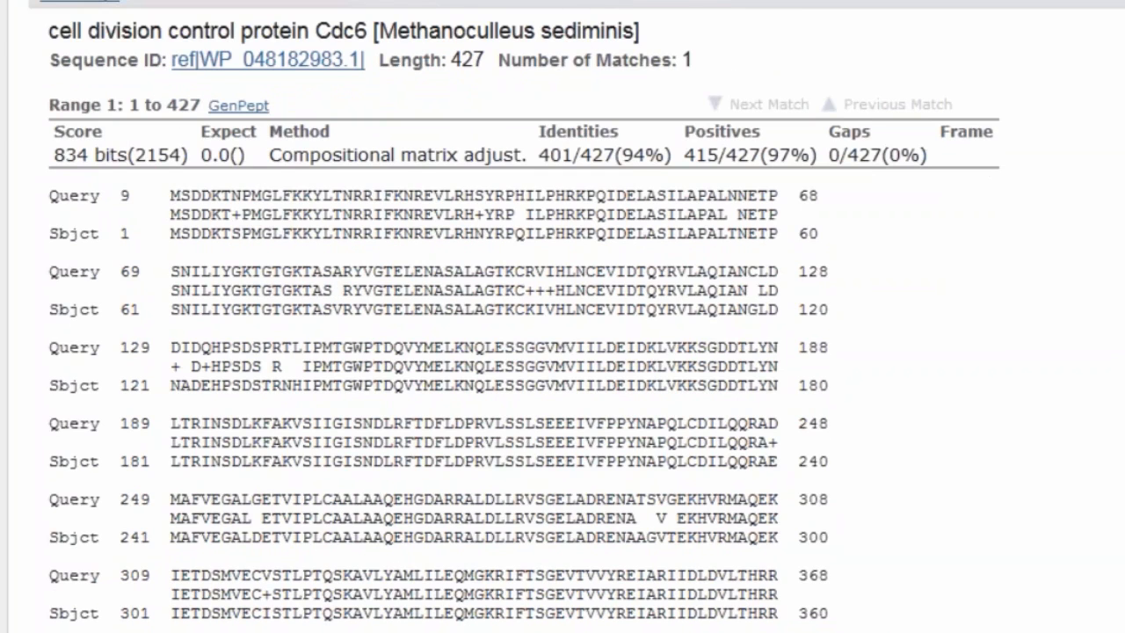
pyautogui.scroll(20, 562, 316)
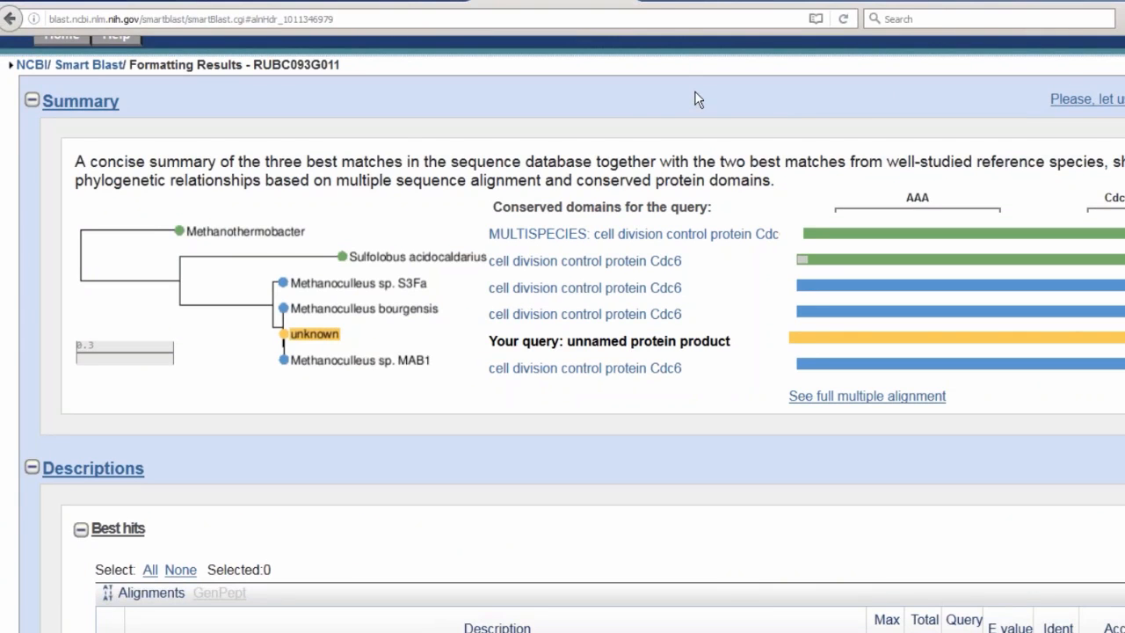
# Step: Return to the ORFfinder submission page and enter accession af334111 as the query sequence
pyautogui.click(399, 1)
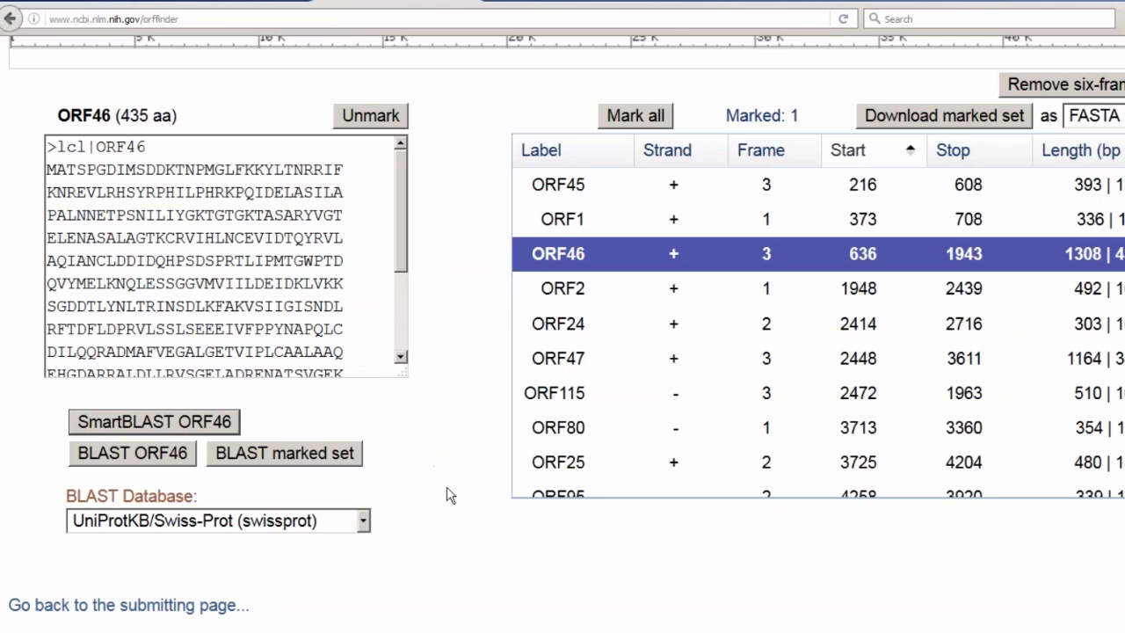
pyautogui.click(192, 609)
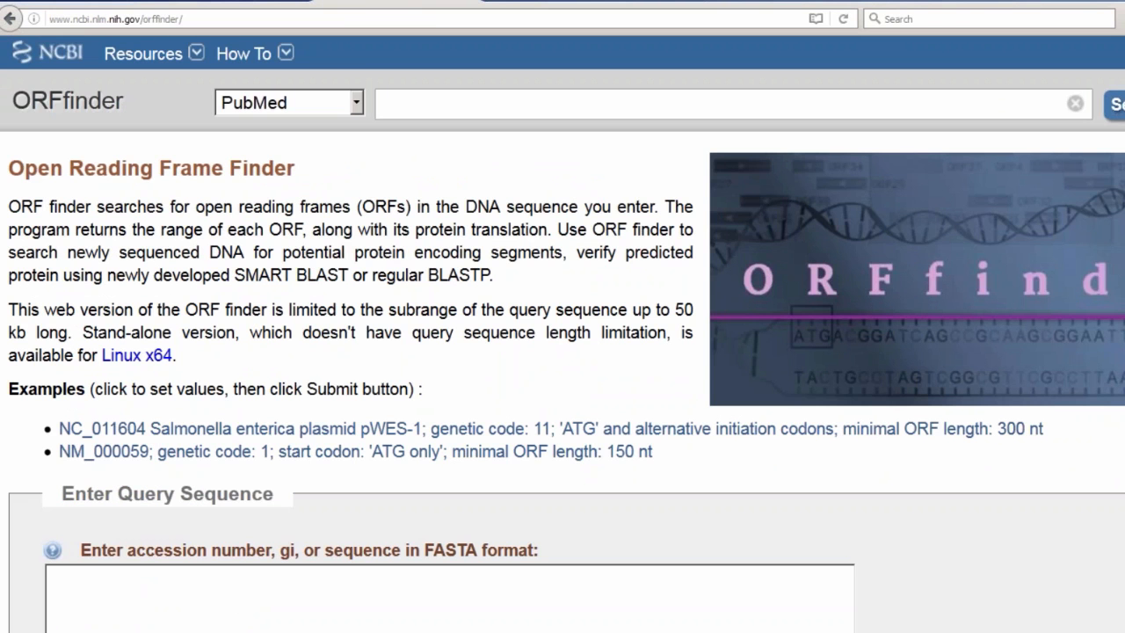
pyautogui.scroll(-2, 699, 356)
pyautogui.scroll(-5, 902, 334)
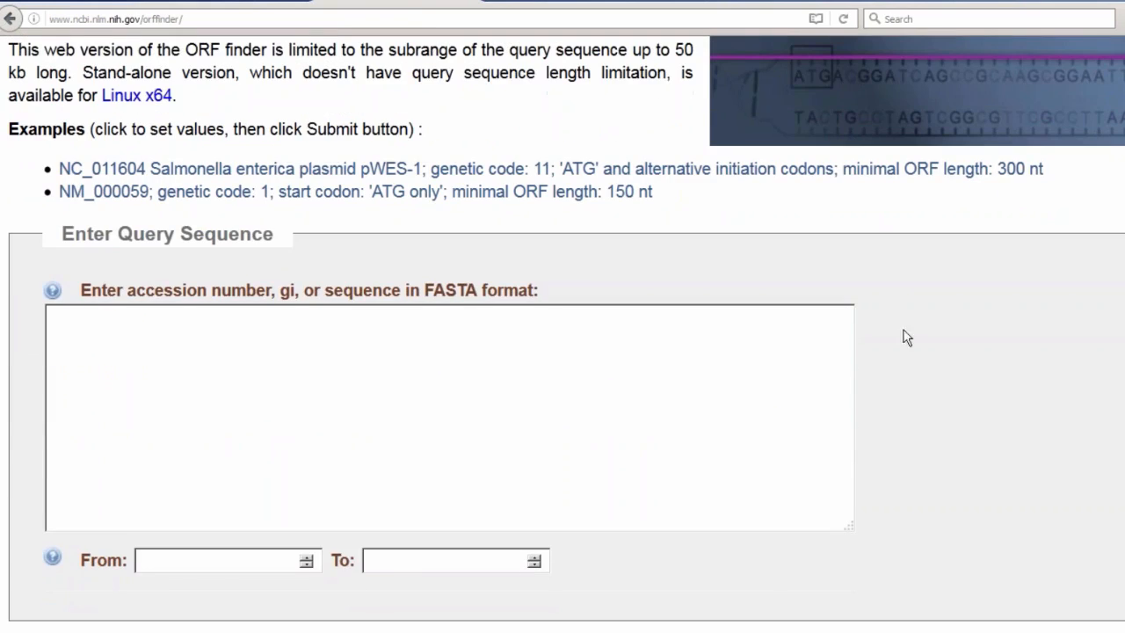
pyautogui.click(507, 357)
pyautogui.write('af')
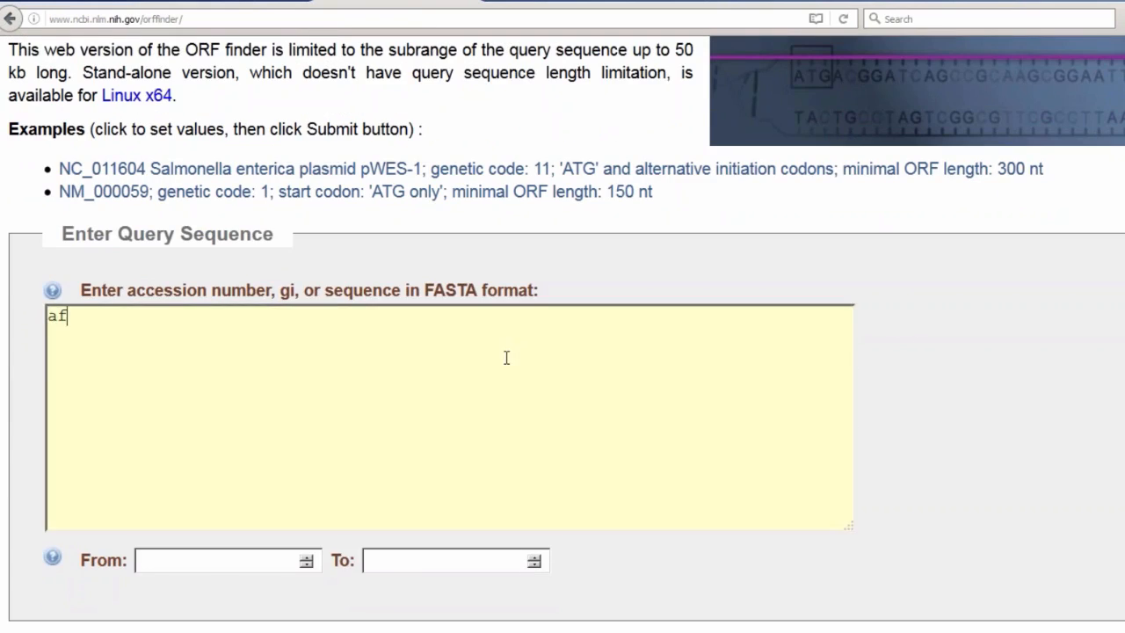
pyautogui.write('334111')
# Step: Submit the ORF search with the default search parameters and bring the resulting ORF map and table into view
pyautogui.scroll(-5, 562, 334)
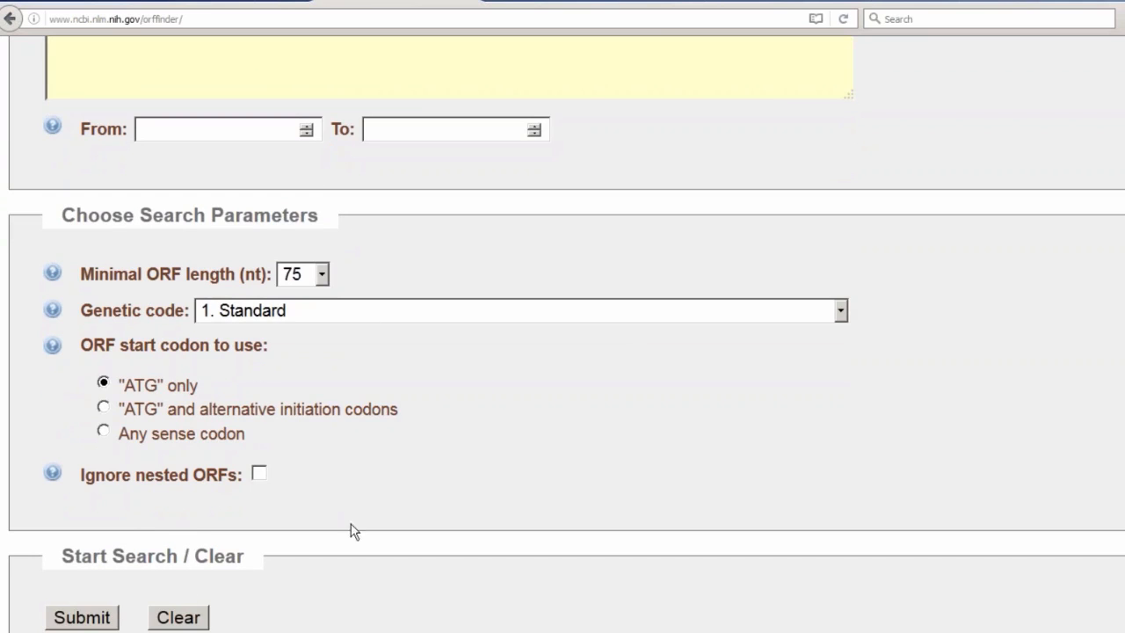
pyautogui.click(90, 620)
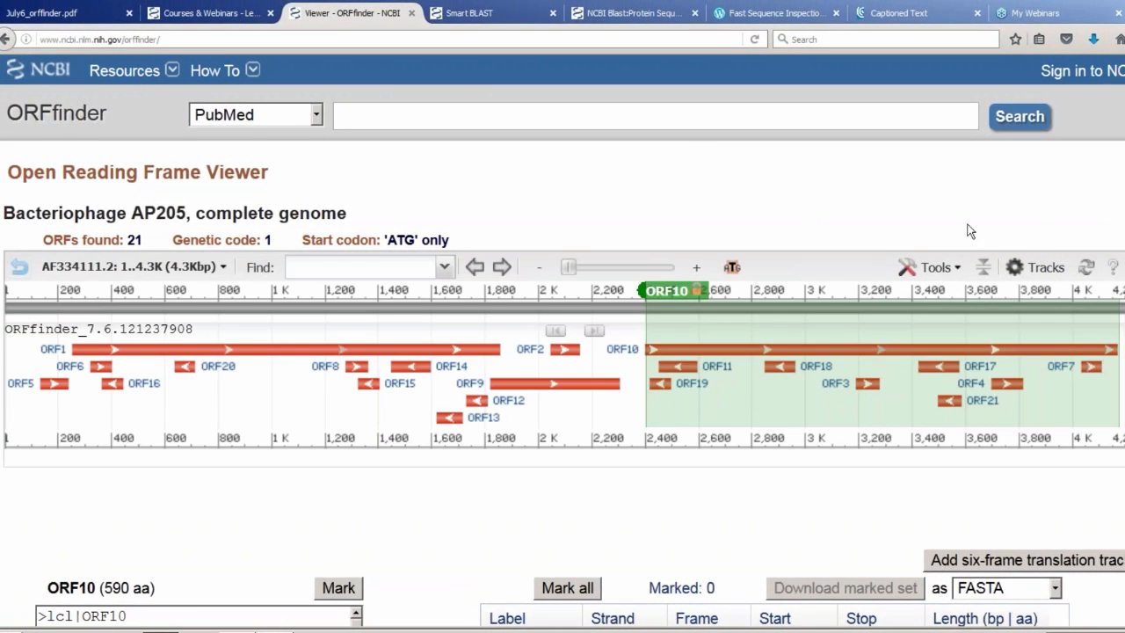
pyautogui.scroll(-3, 384, 415)
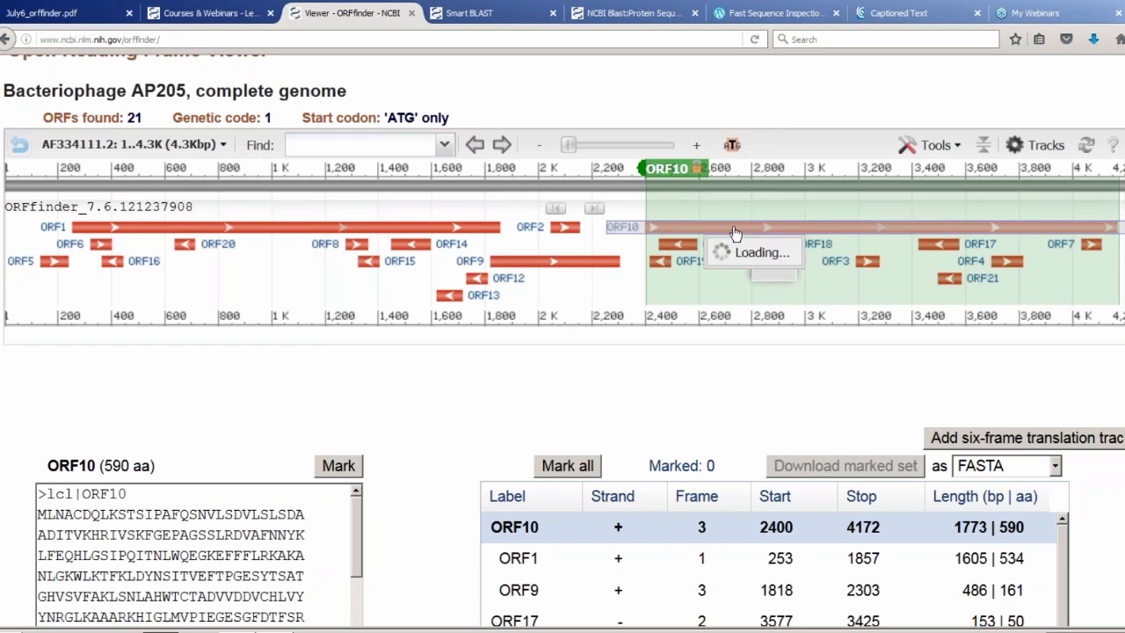
# Step: Review the sequence viewer's tools, including the printer-friendly PDF option, and remove the ORF10 marker from the AF334111 map
pyautogui.moveTo(732, 236)
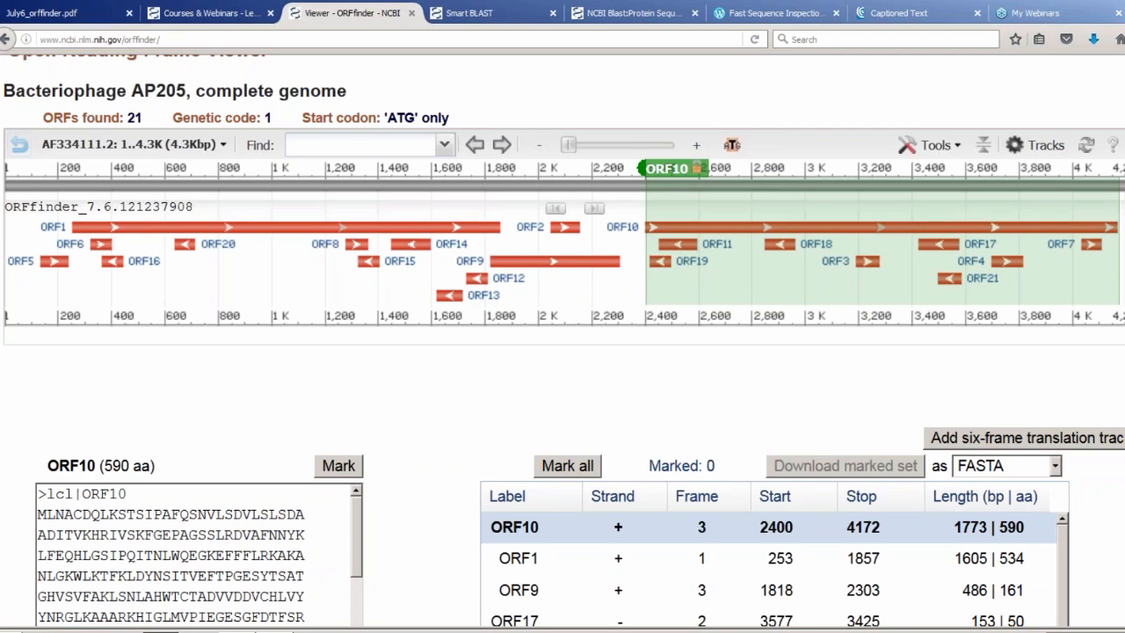
pyautogui.scroll(-1, 563, 341)
pyautogui.scroll(1, 562, 341)
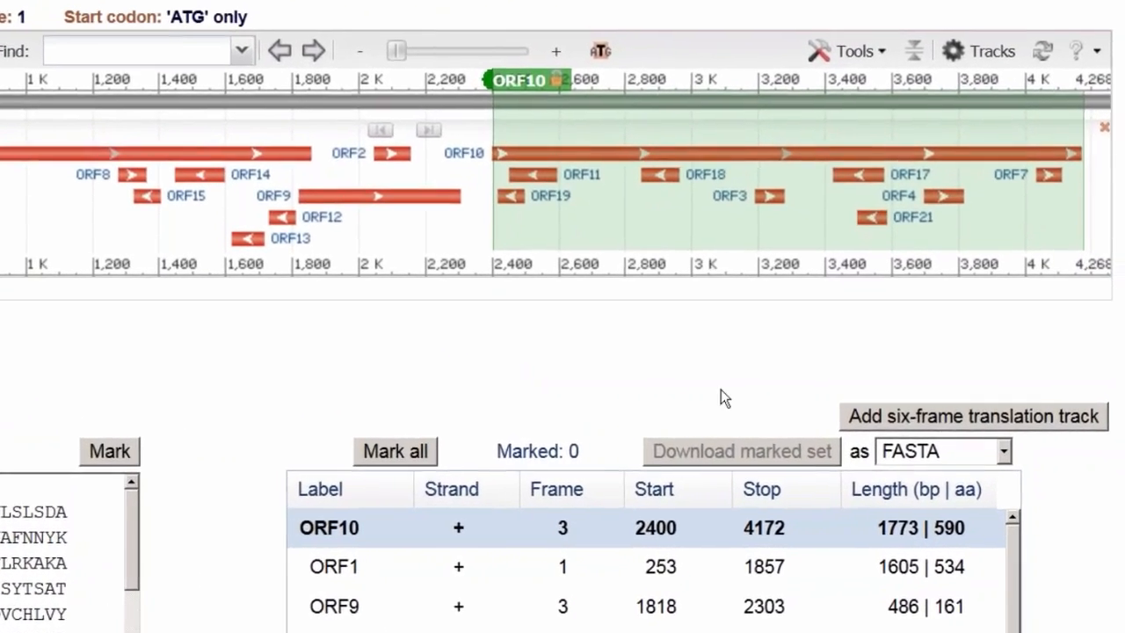
pyautogui.click(874, 55)
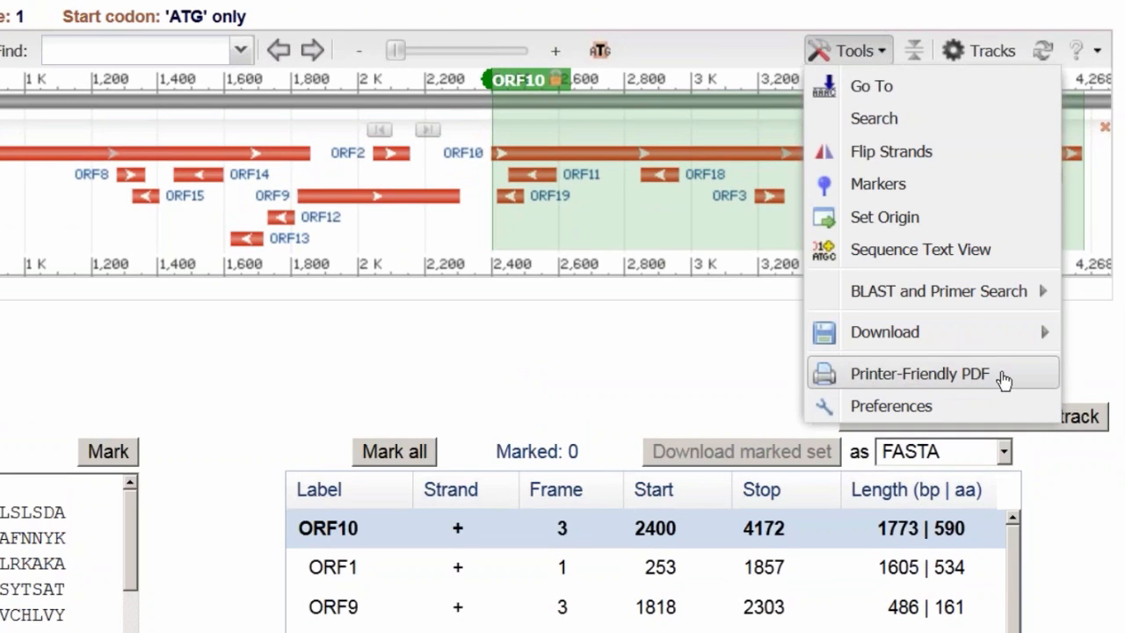
pyautogui.click(696, 369)
pyautogui.click(530, 79)
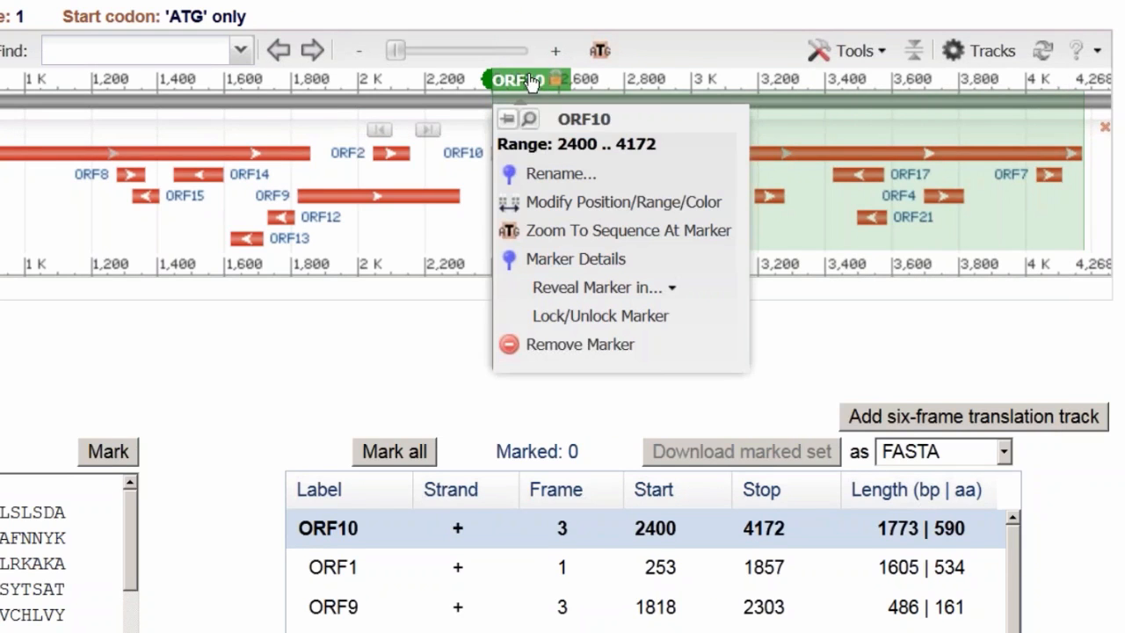
pyautogui.click(557, 343)
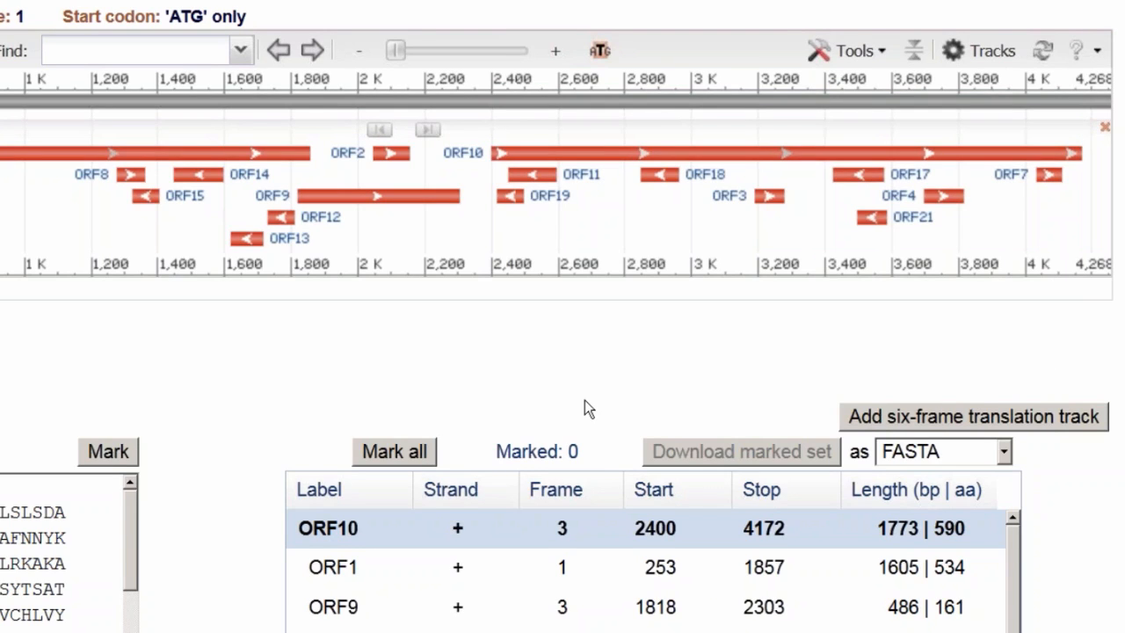
# Step: Generate a shareable link to the current AF334111 ORF view and highlight its shortened URL
pyautogui.click(1098, 52)
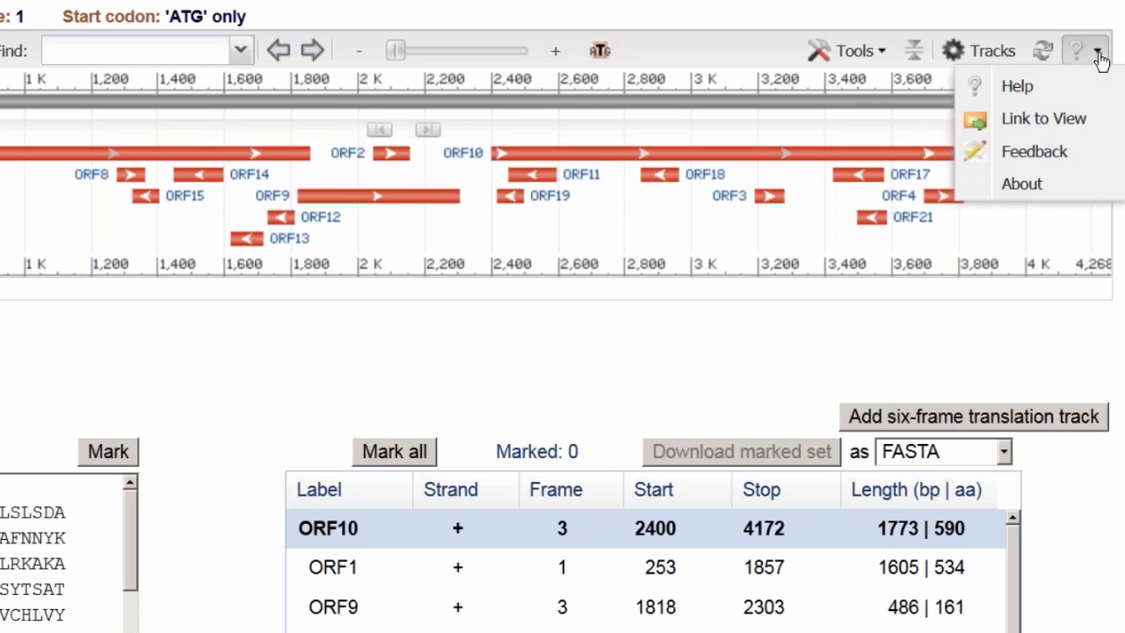
pyautogui.click(1099, 123)
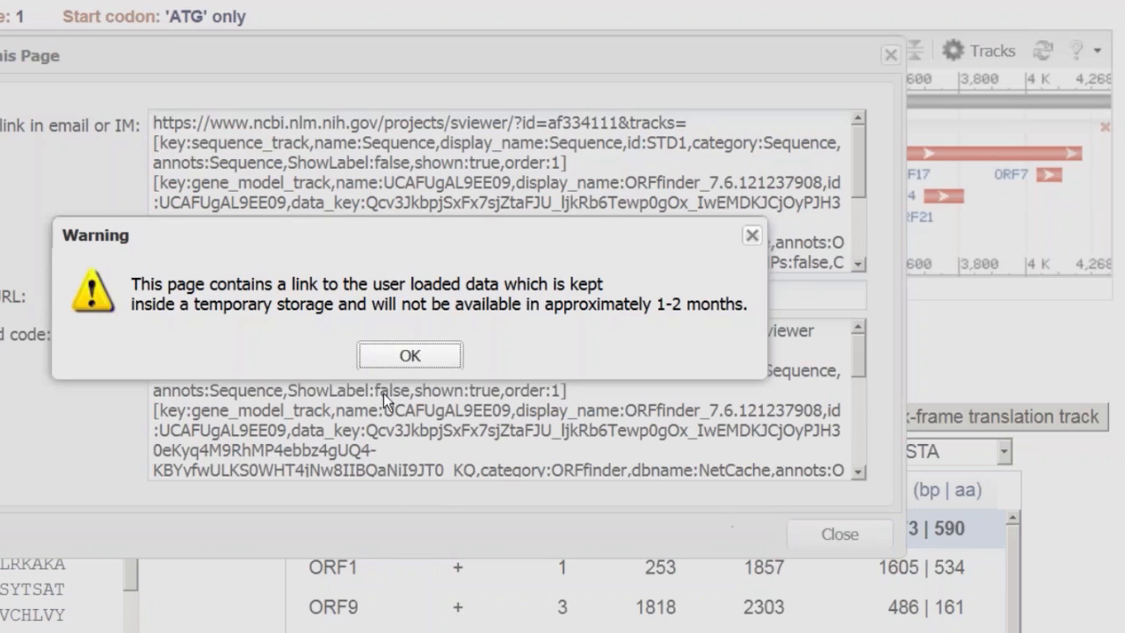
pyautogui.click(418, 356)
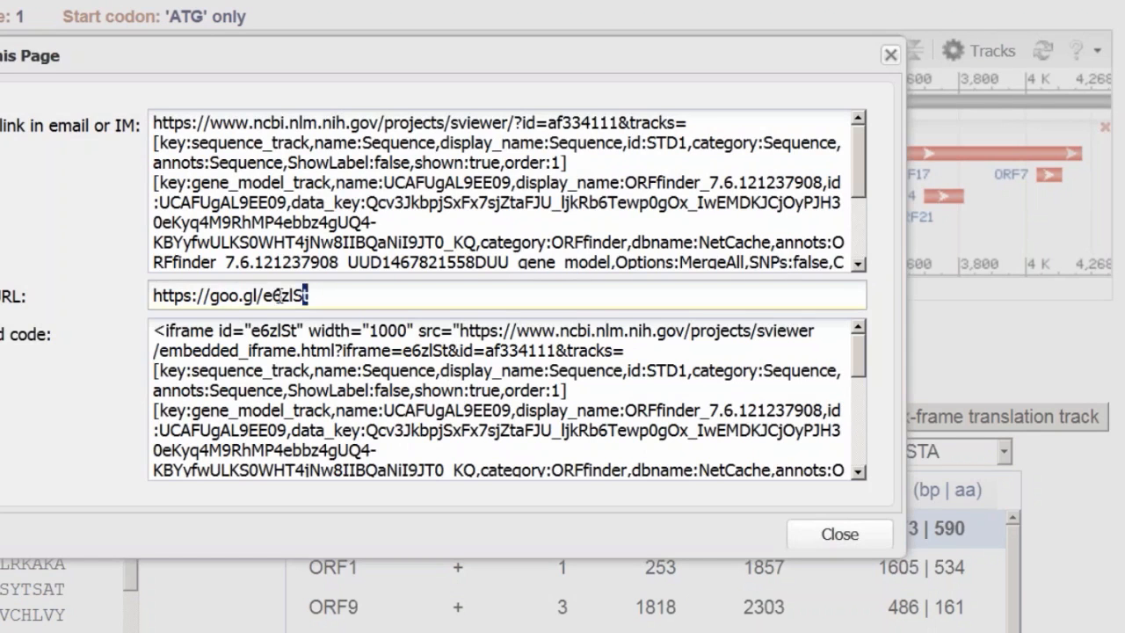
pyautogui.moveTo(319, 296); pyautogui.dragTo(71, 297)
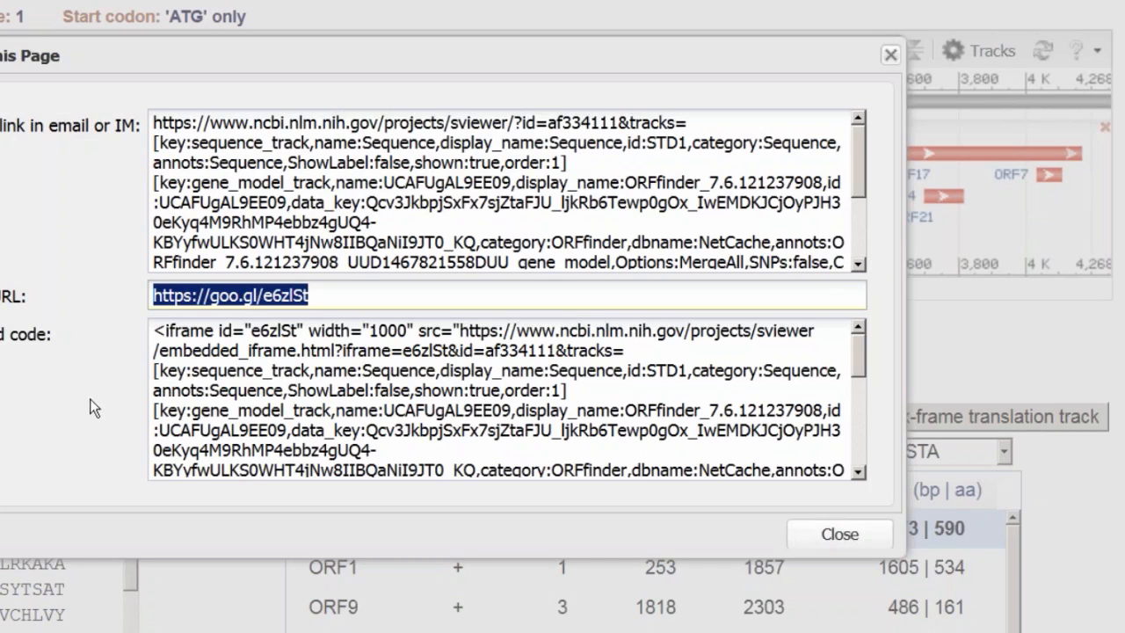
pyautogui.click(857, 538)
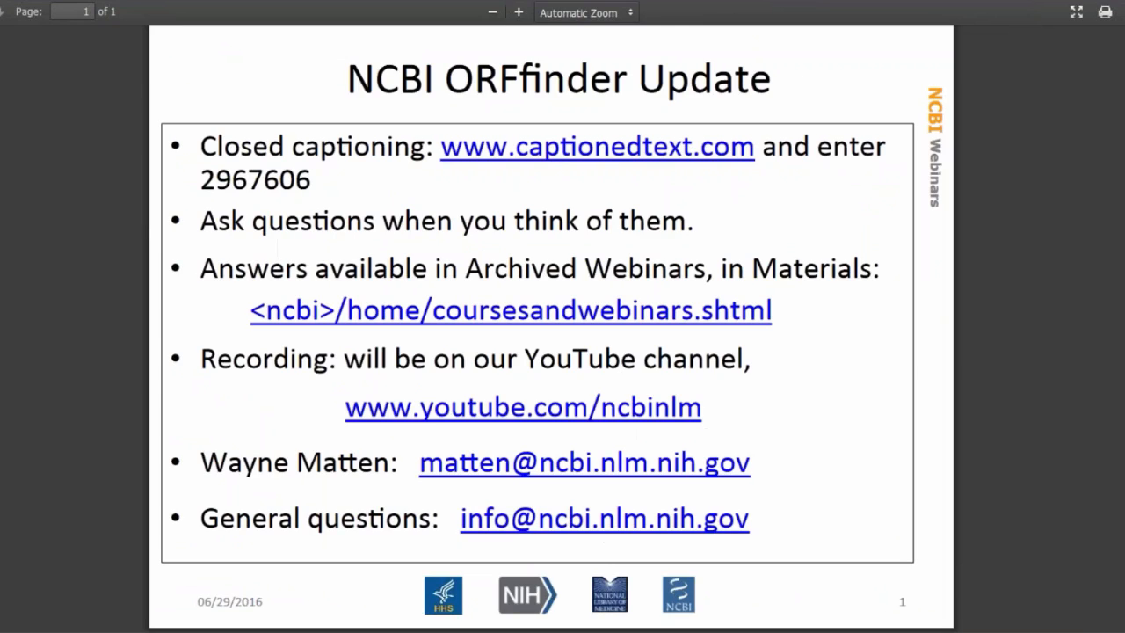